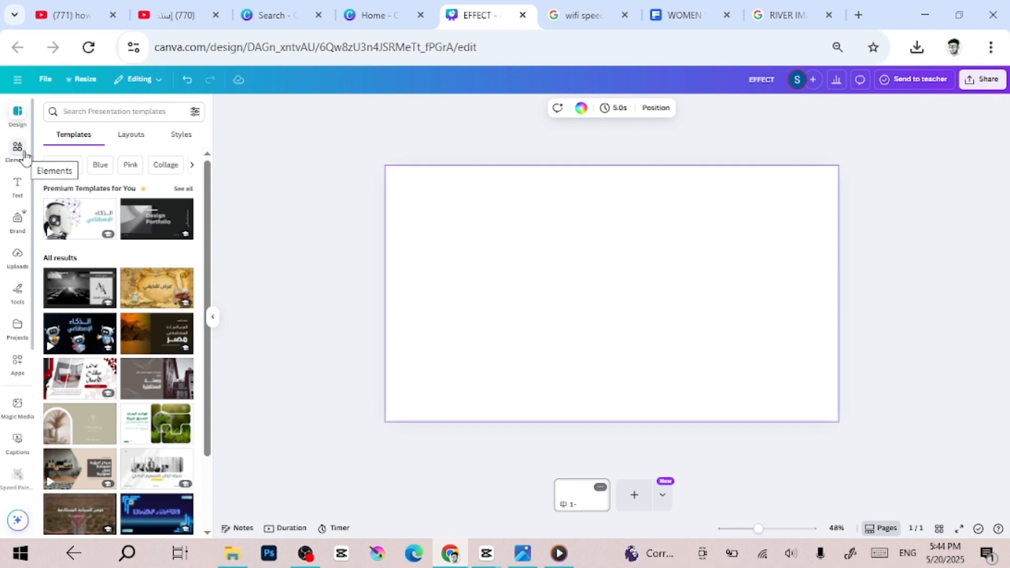
Place the uploaded close-up portrait of the woman on the pink background and enlarge it to fill the whole page
click(28, 255)
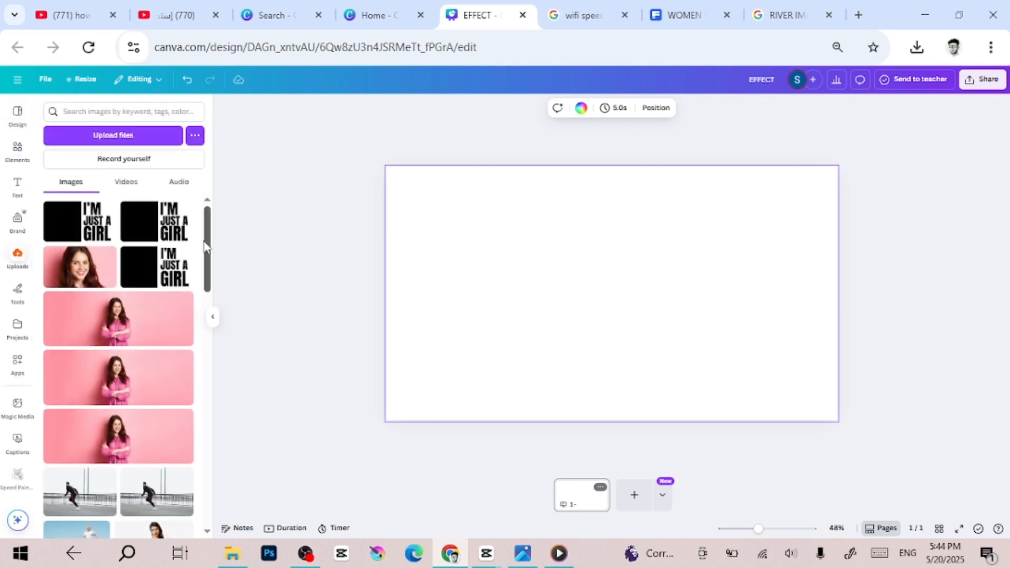
click(74, 271)
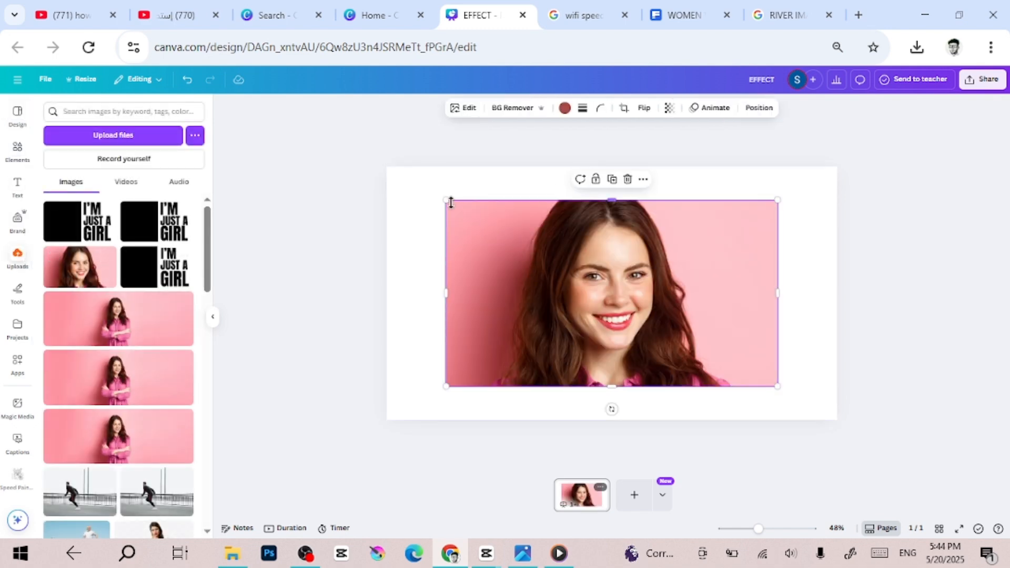
click(419, 196)
click(475, 215)
drag(446, 200, 387, 167)
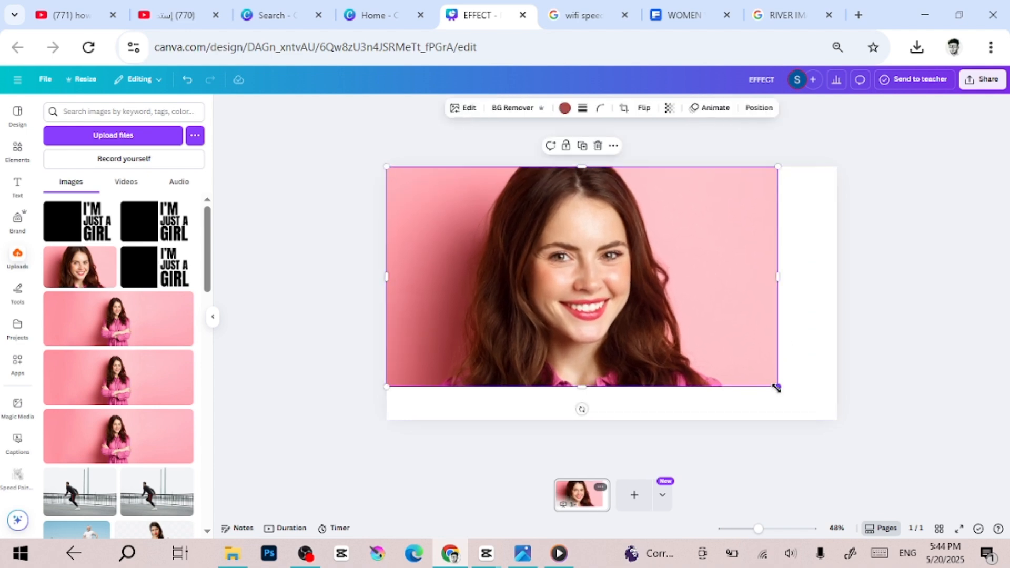
drag(779, 386, 845, 404)
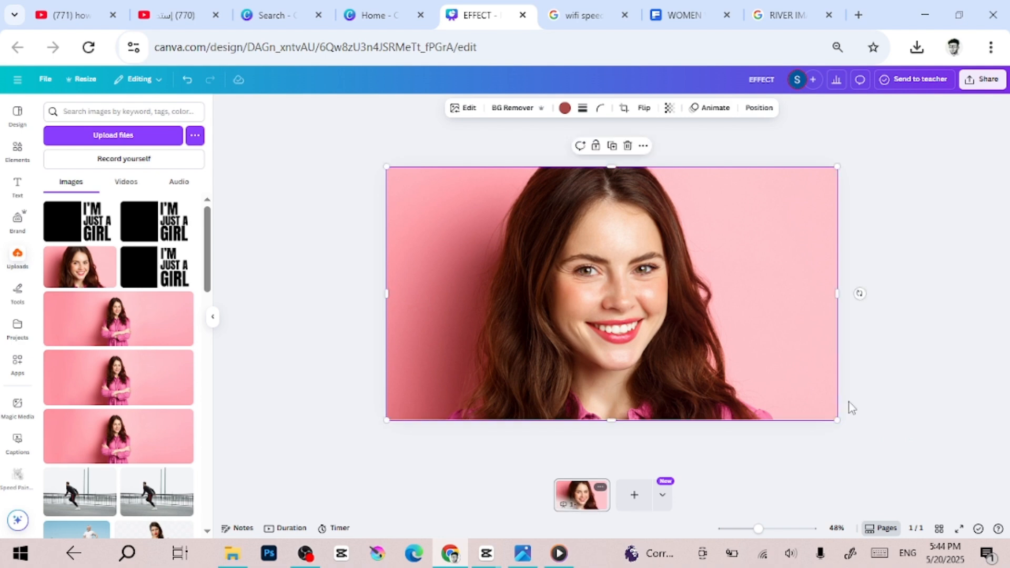
click(939, 339)
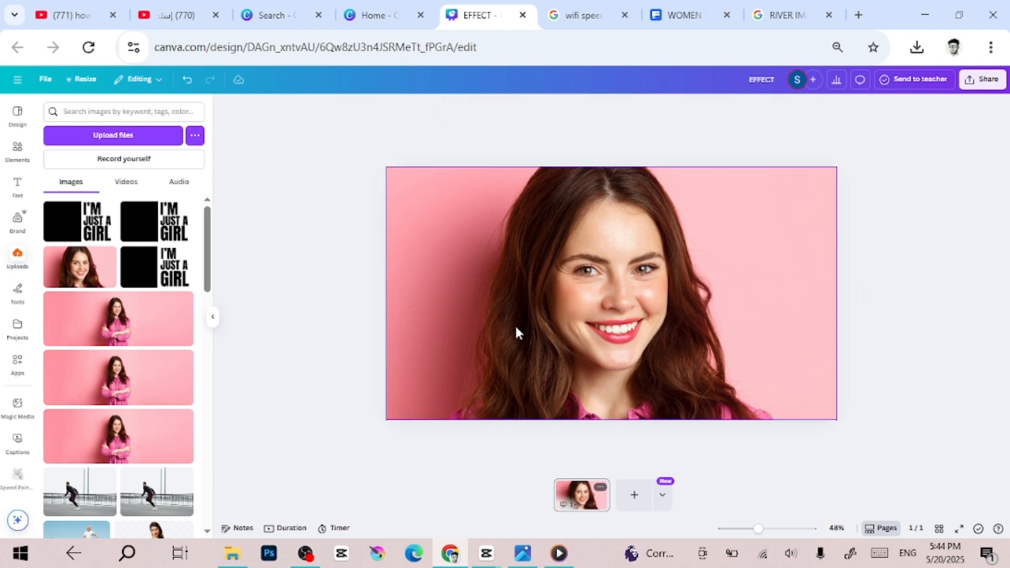
Add a square shape and stretch it over roughly the left half of the photo at full page height
click(16, 153)
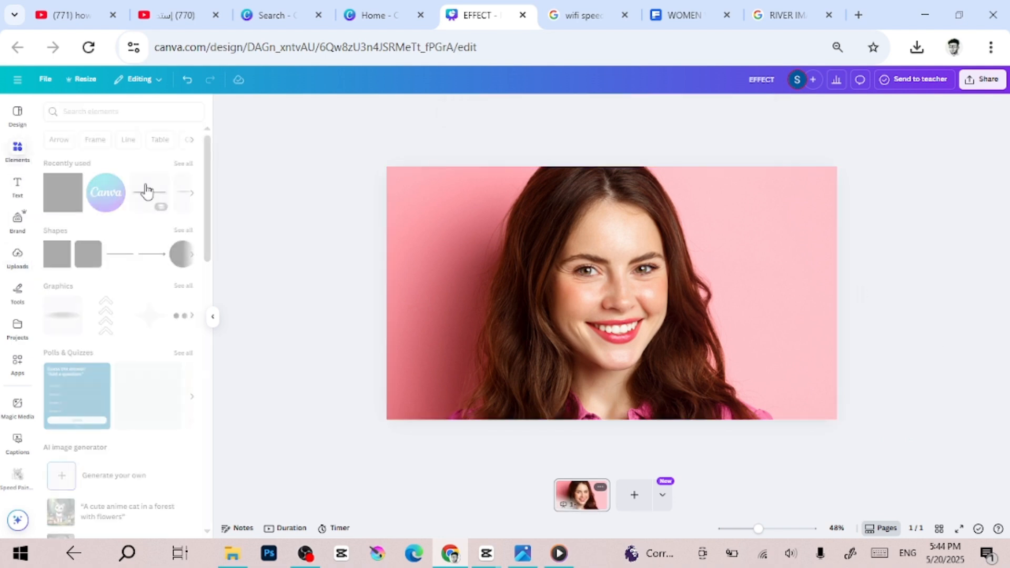
click(75, 204)
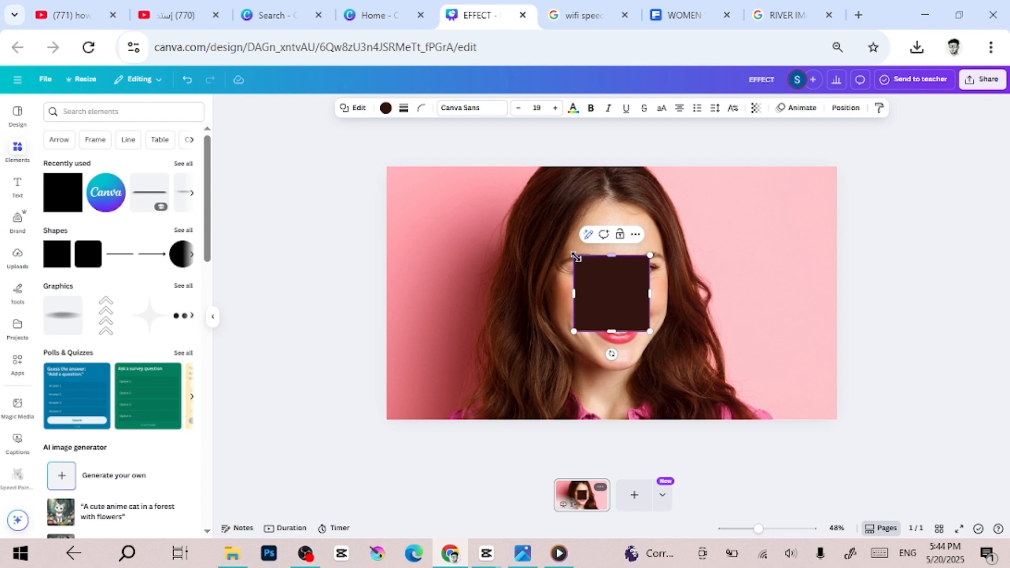
drag(575, 257, 387, 167)
drag(650, 331, 626, 422)
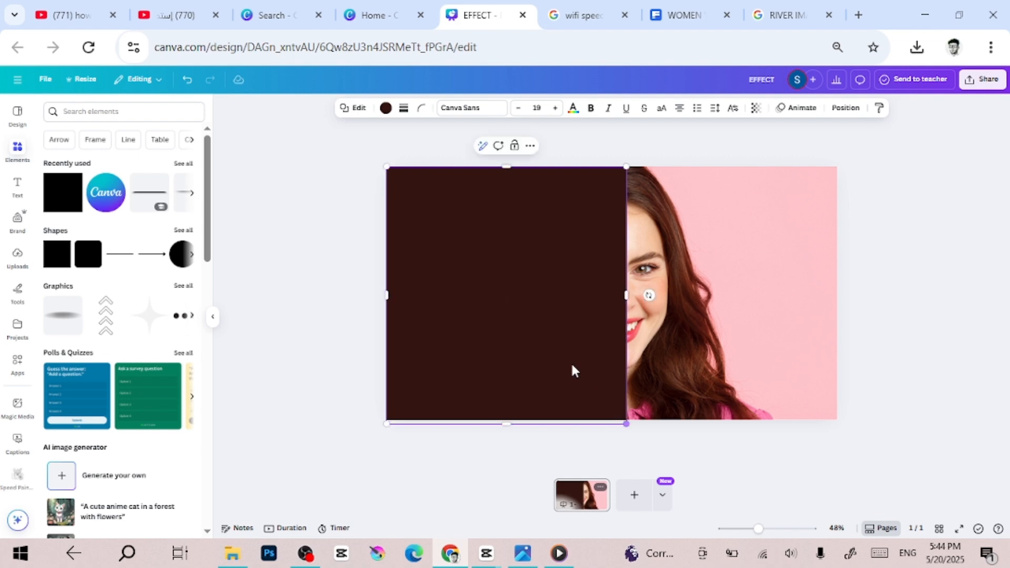
Fill the rectangle with solid black #000000 and narrow it slightly from its right edge
click(386, 109)
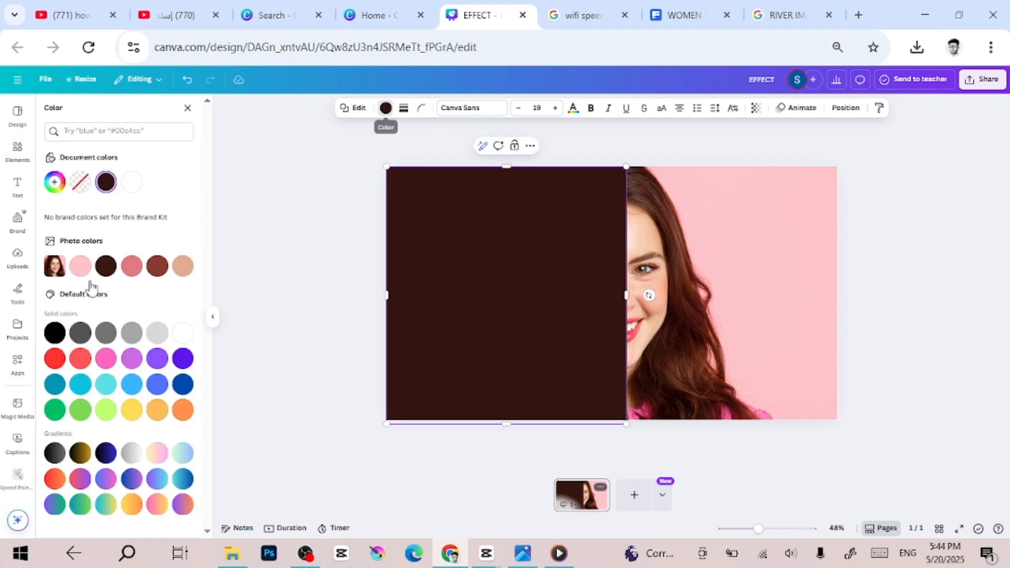
click(60, 334)
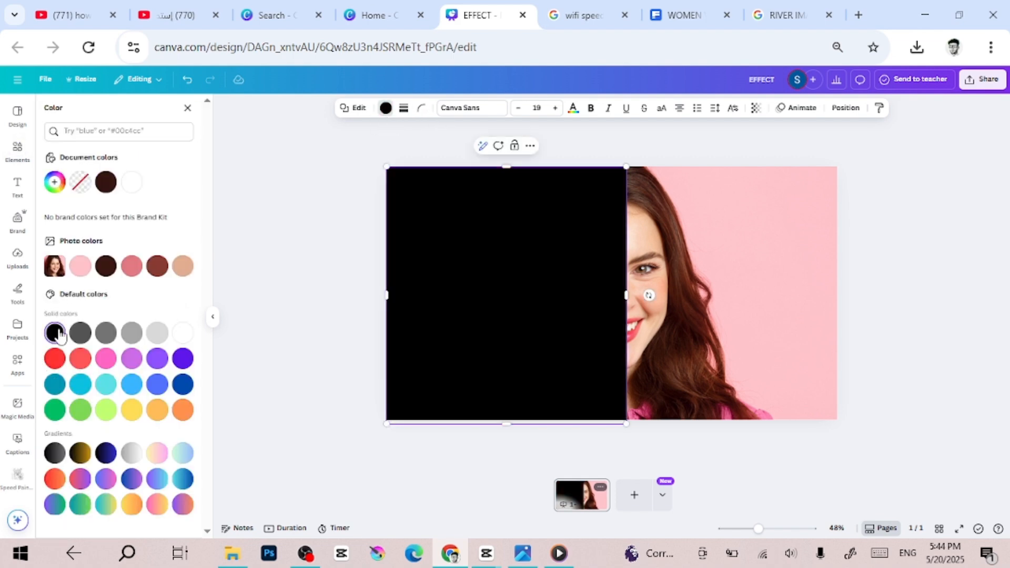
click(283, 289)
click(589, 292)
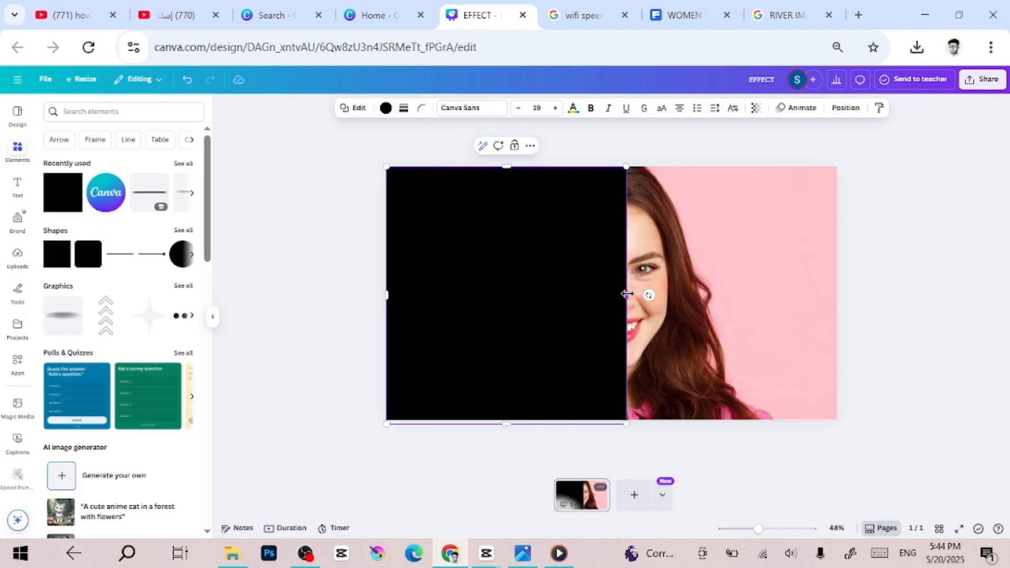
mouse_move(627, 294)
mouse_down()
mouse_move(610, 299)
mouse_move(619, 304)
mouse_up()
click(258, 311)
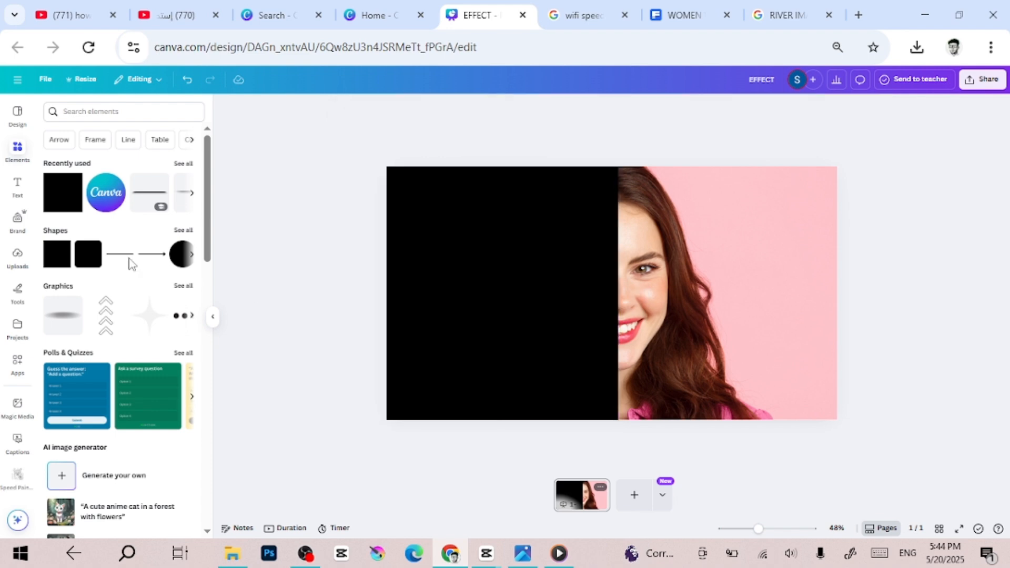
Add a heading and replace its placeholder text with "I'M"
click(18, 185)
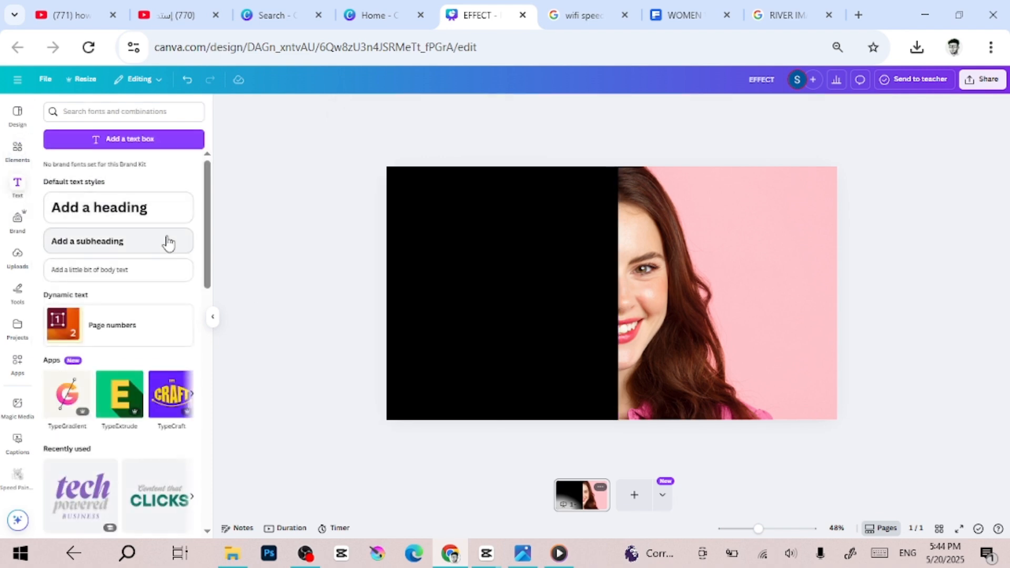
click(123, 215)
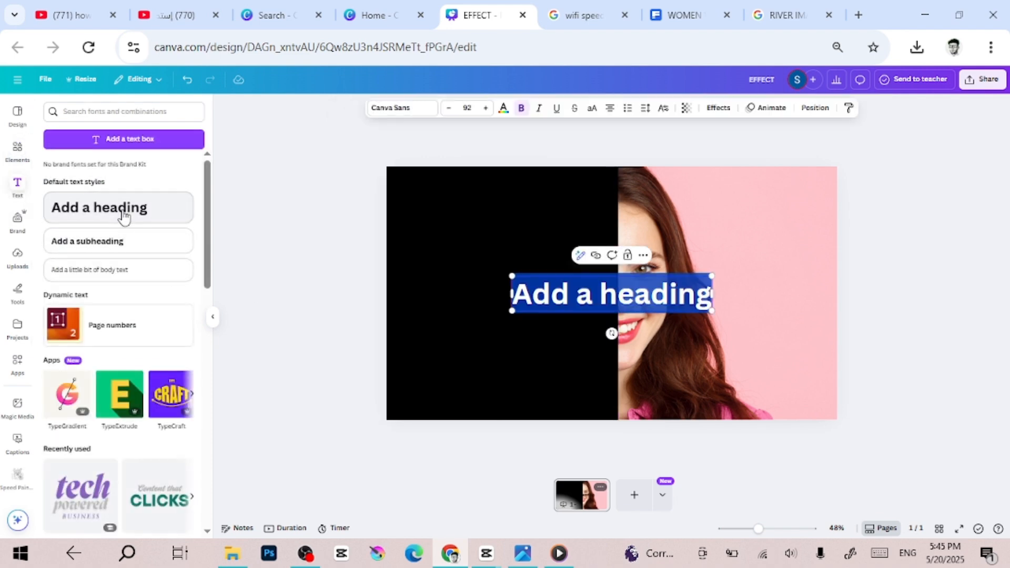
key(BackSpace)
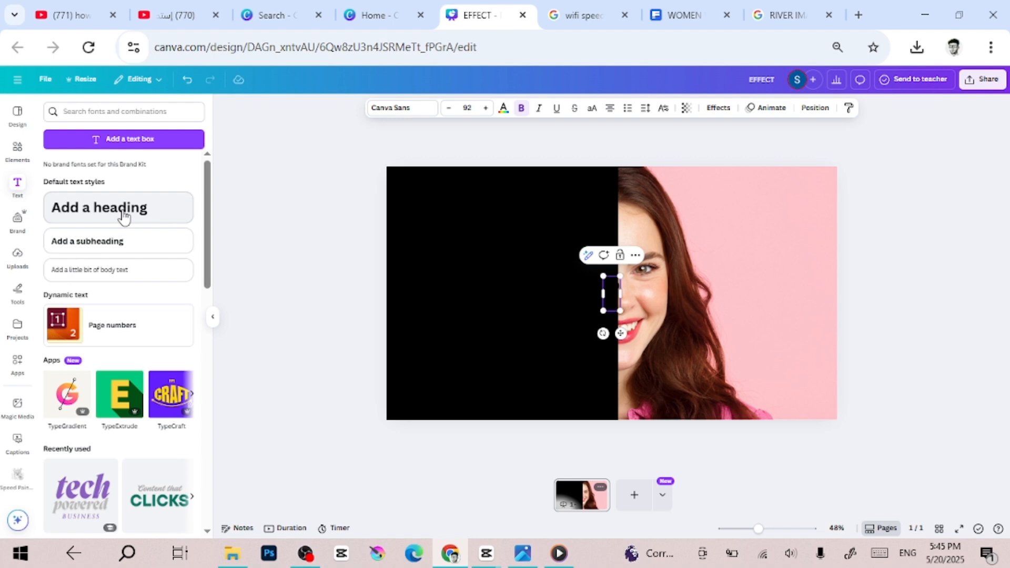
text(M)
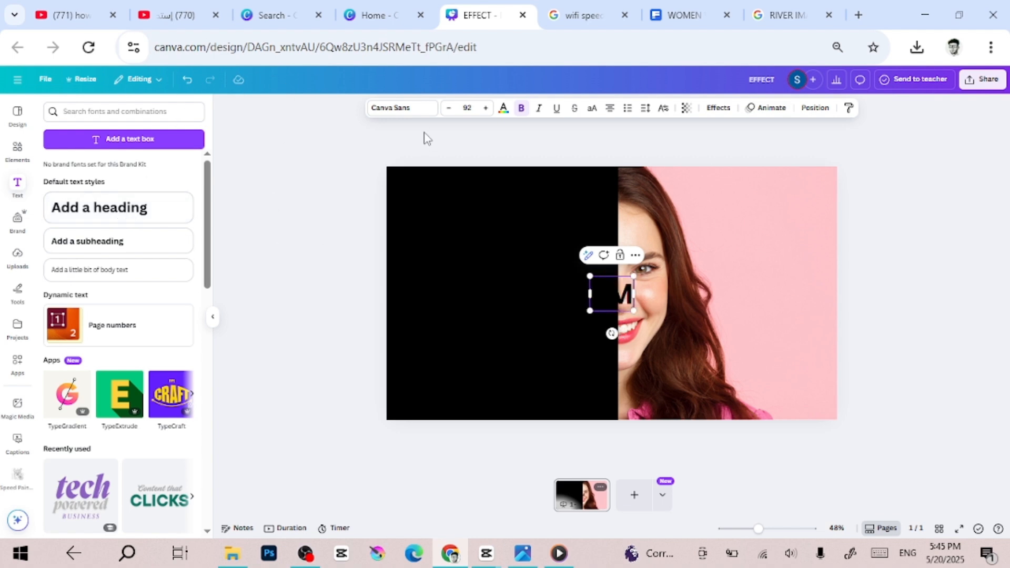
Set the I'M heading in the Anton font, enlarge it to size 228 and position it beside the black panel near the page's top
click(400, 107)
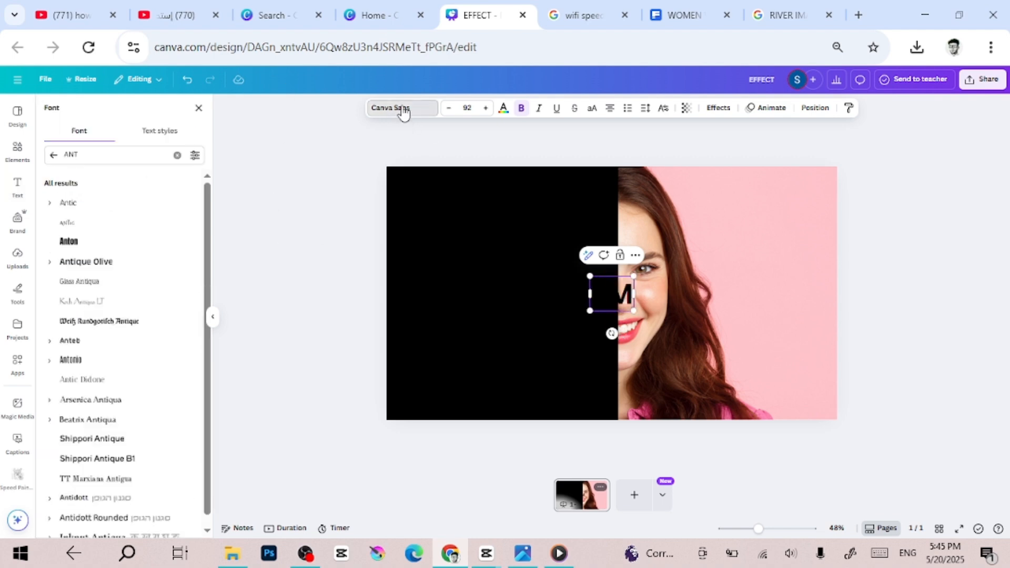
click(67, 242)
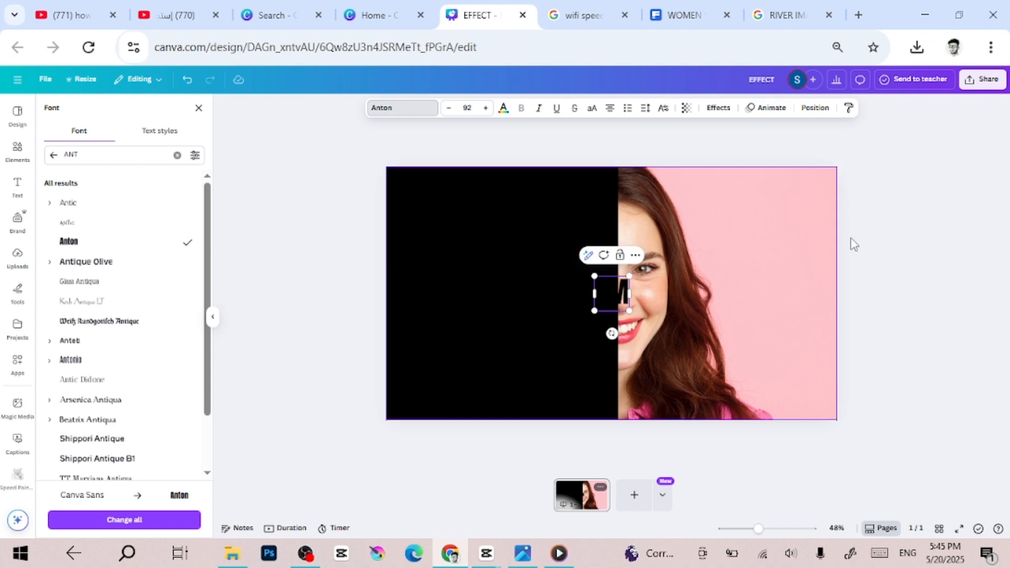
click(986, 228)
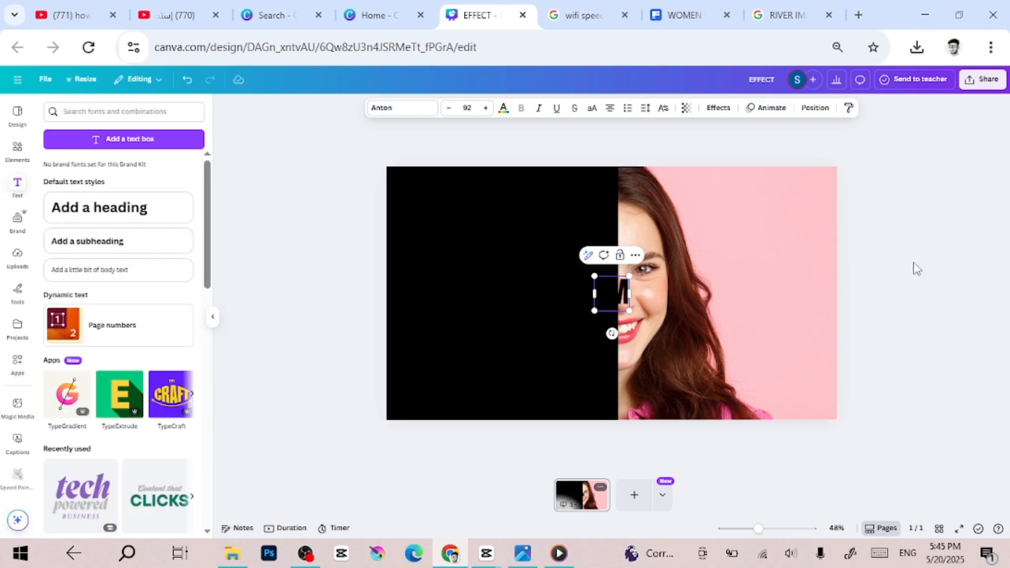
click(913, 266)
click(623, 291)
drag(627, 287, 692, 228)
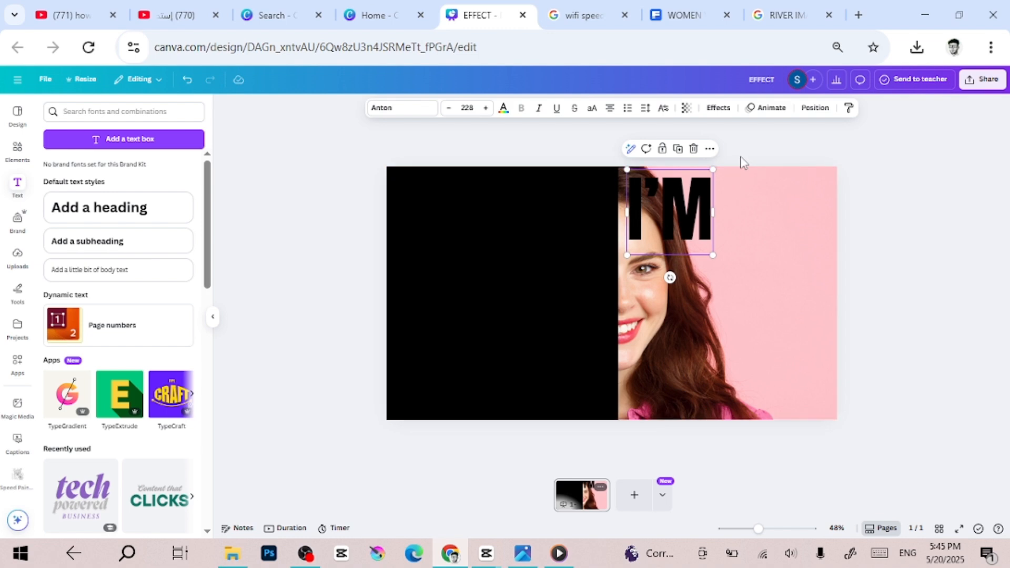
Duplicate the I'M text directly below itself and change the copy to "JUST A"
click(678, 149)
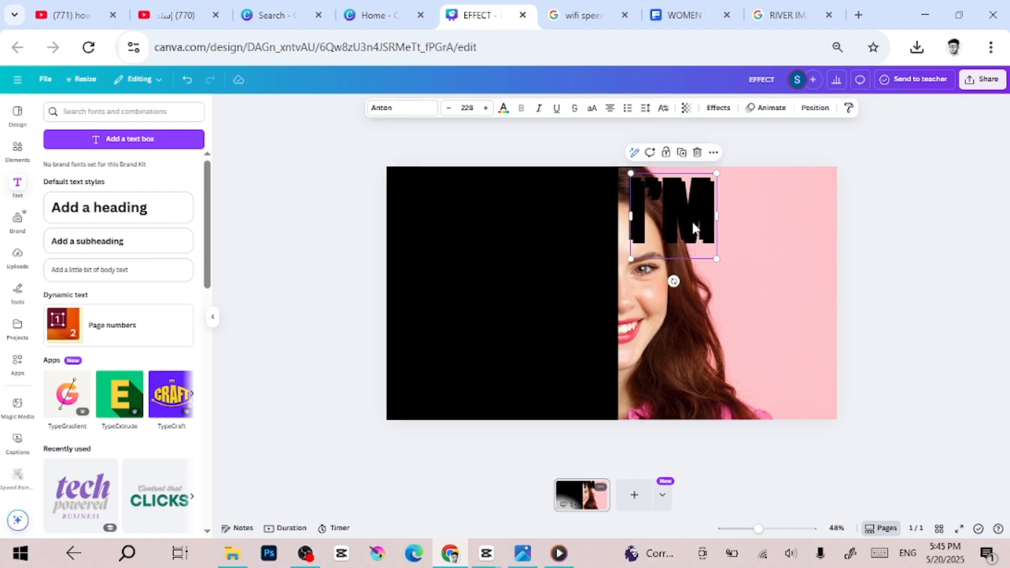
drag(691, 219, 687, 282)
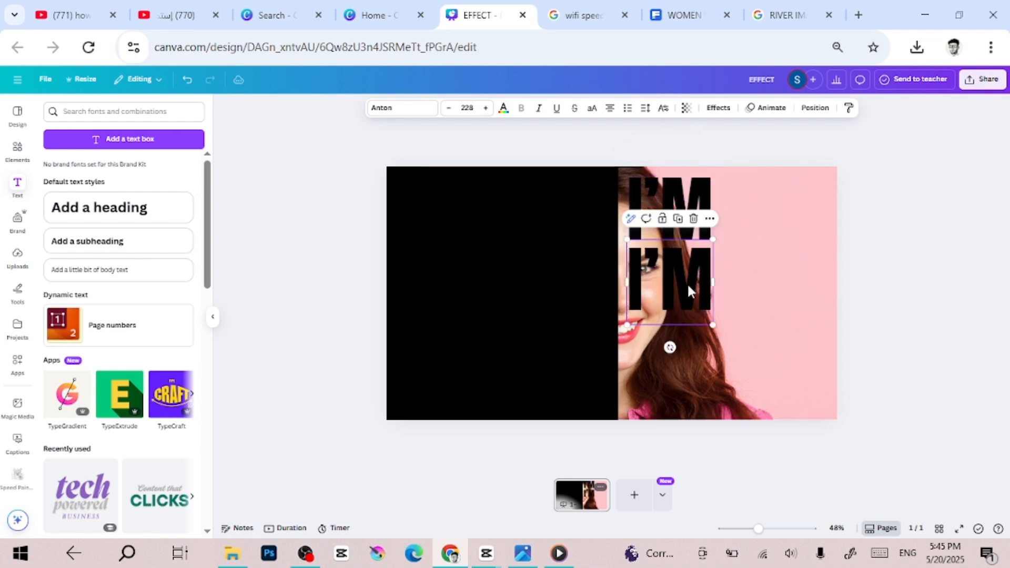
double_click(687, 283)
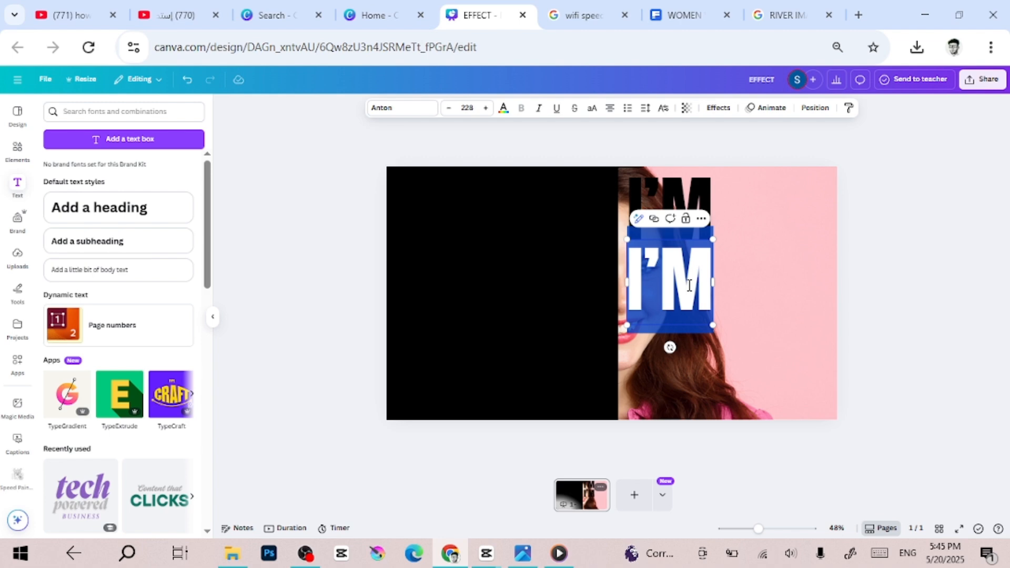
text(JUT)
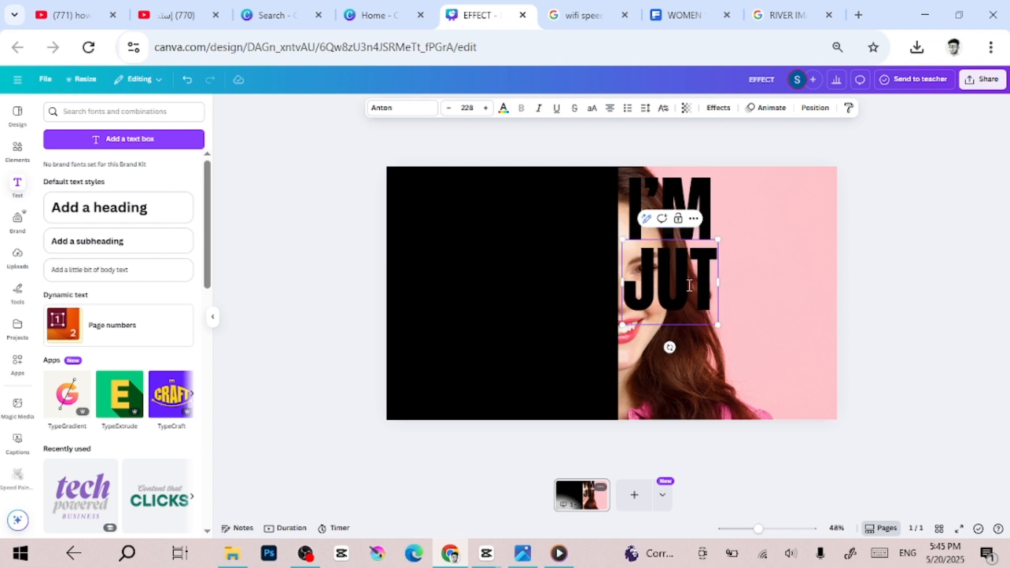
text(S)
key(BackSpace)
key(BackSpace)
text(ST A)
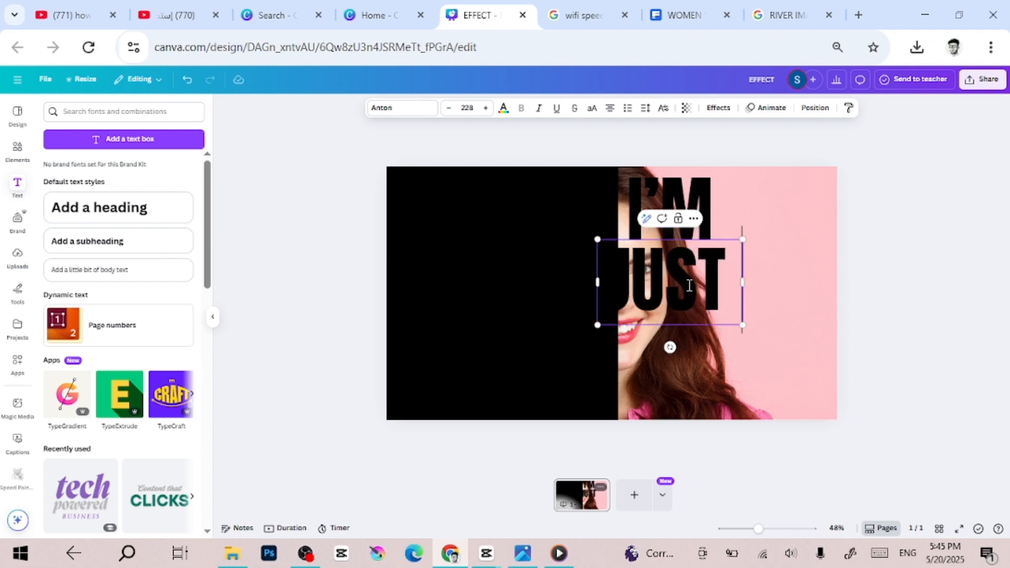
click(357, 205)
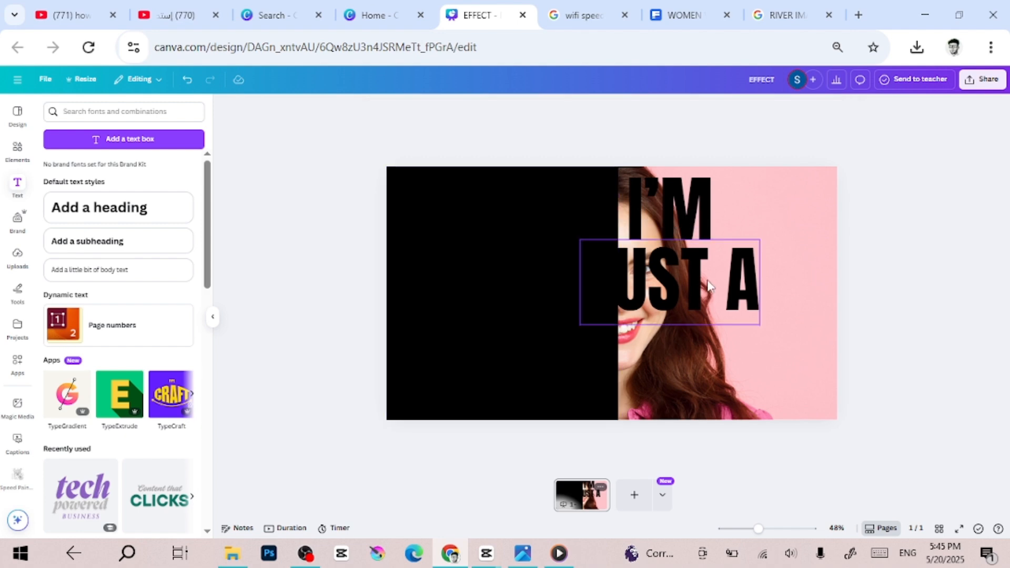
Move the JUST A line clear of the black panel and scale it down to size 192
drag(700, 287, 742, 287)
drag(802, 326, 762, 334)
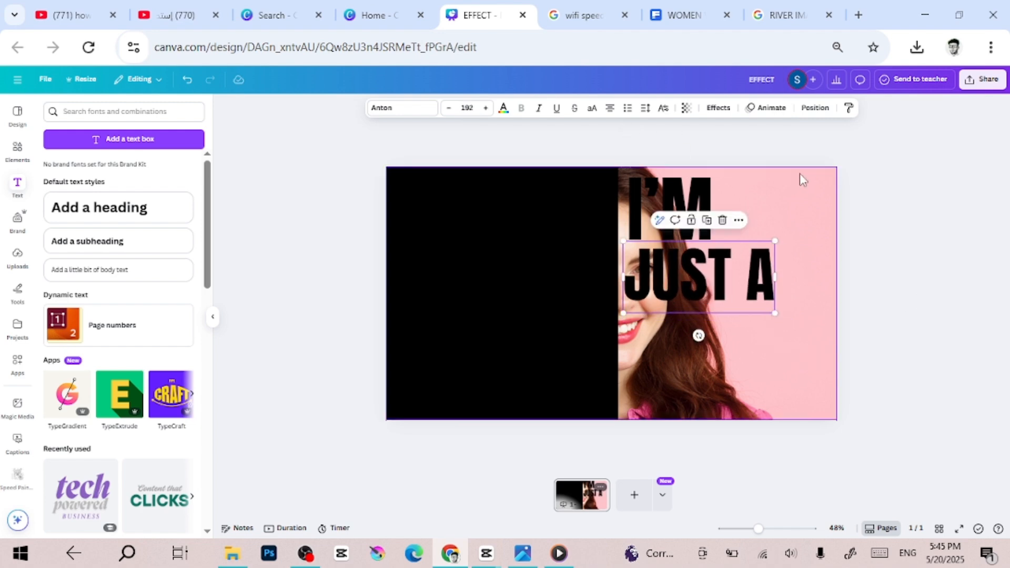
Place a copy of the JUST A line beneath the original and change its text to "GIRL"
drag(726, 298, 716, 373)
double_click(716, 373)
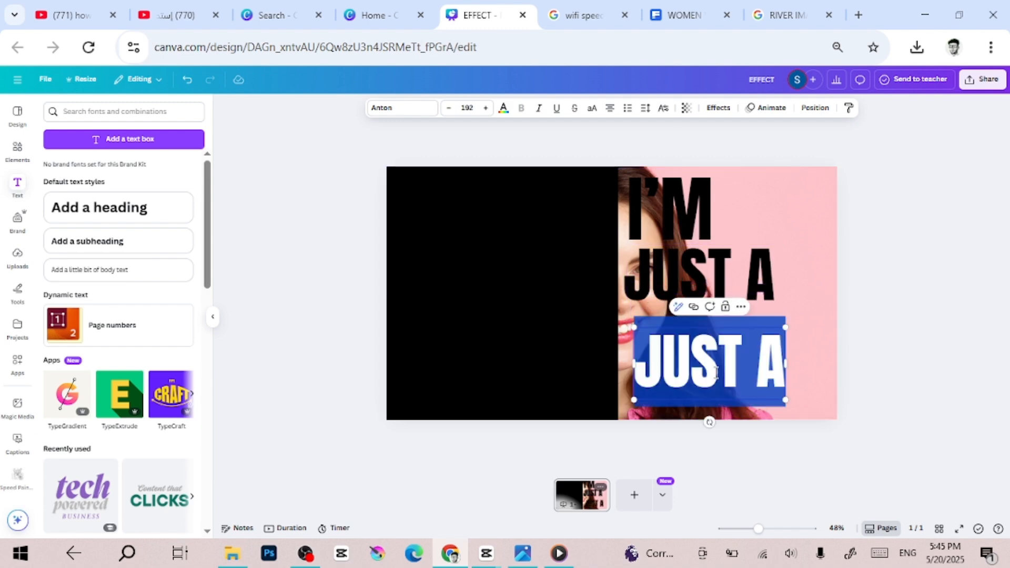
text(GI)
key(BackSpace)
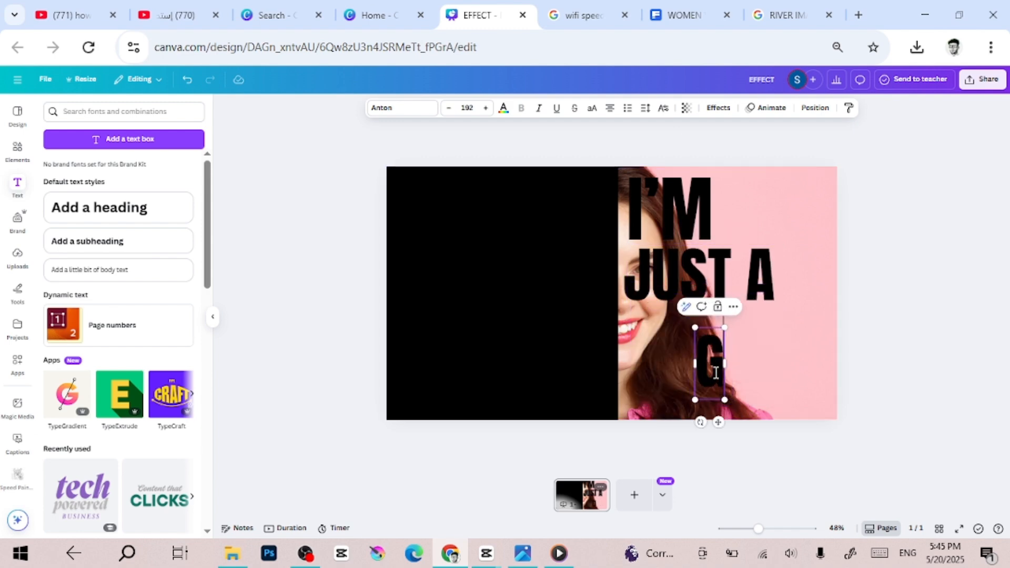
text(IRL)
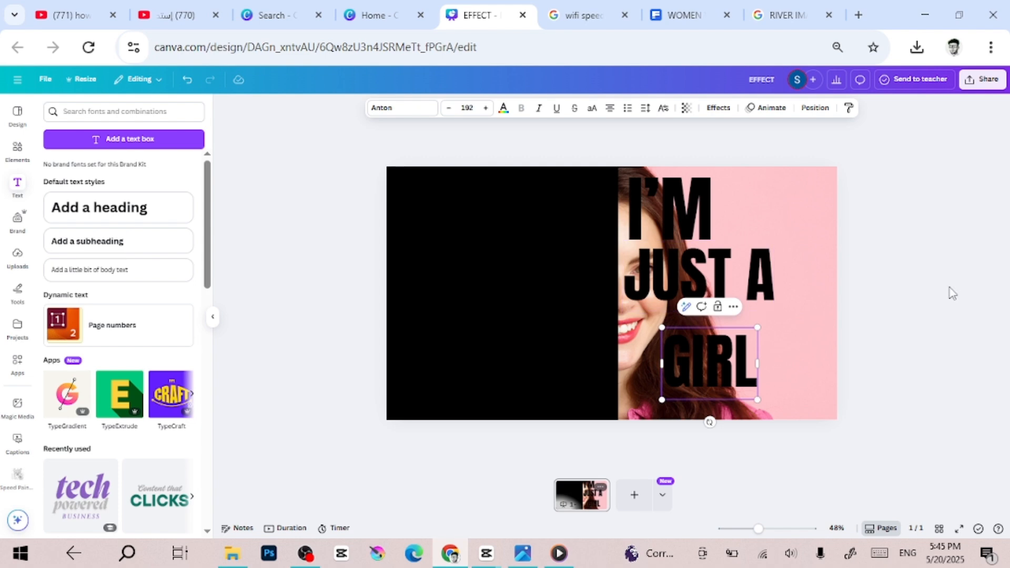
click(952, 293)
Align the GIRL text under JUST A beside the black panel and enlarge it to size 353
drag(693, 367, 655, 359)
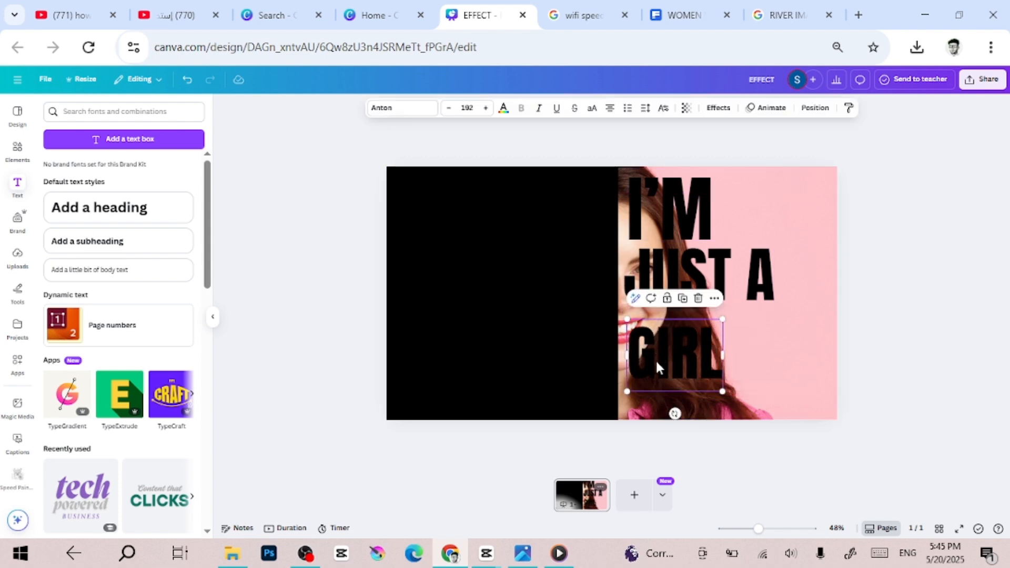
drag(723, 319, 746, 302)
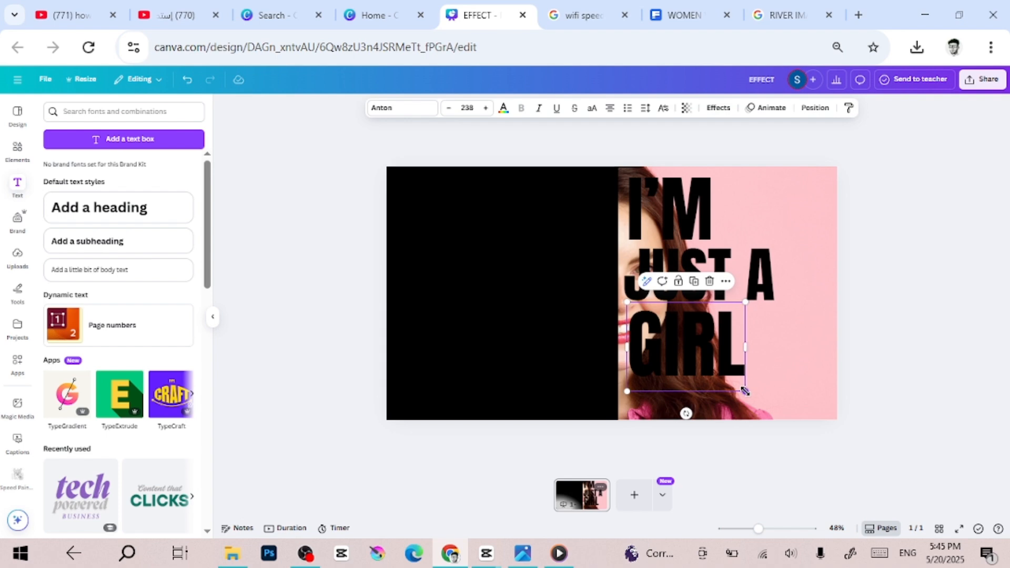
drag(745, 391, 834, 402)
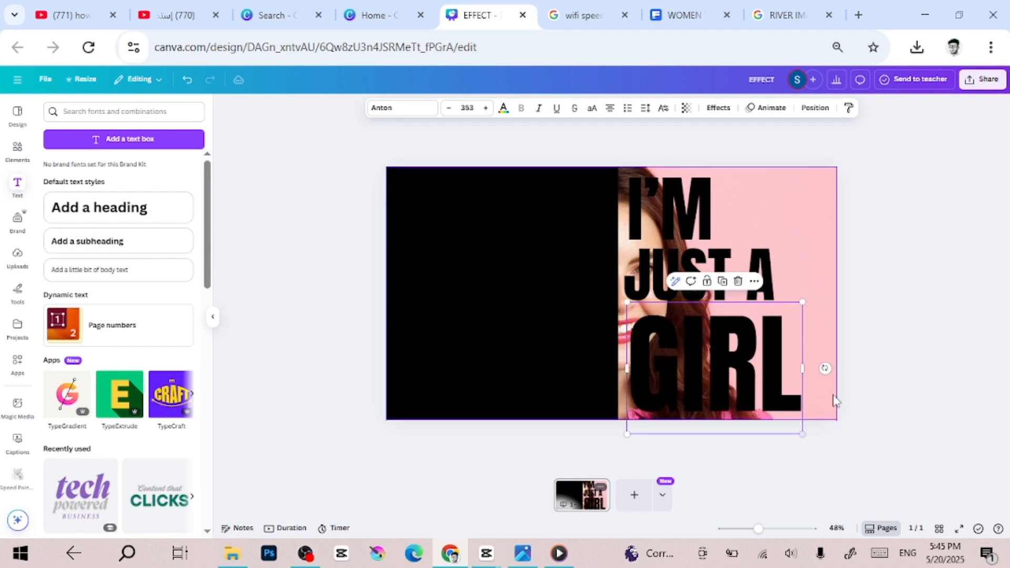
drag(732, 385, 727, 374)
Enlarge the JUST A line slightly so it fills more of the width between I'M and GIRL
click(763, 263)
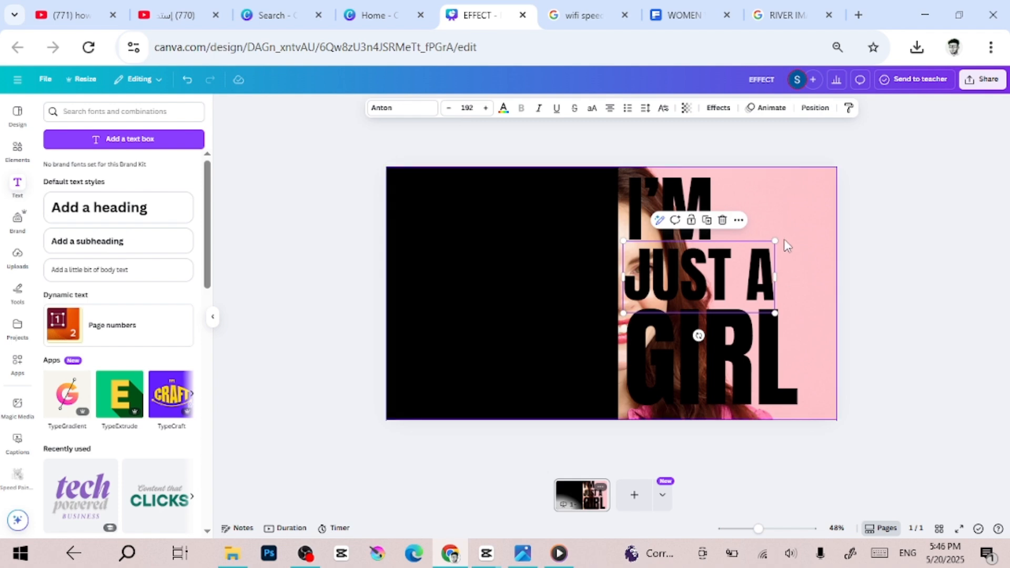
drag(775, 241, 790, 239)
click(863, 271)
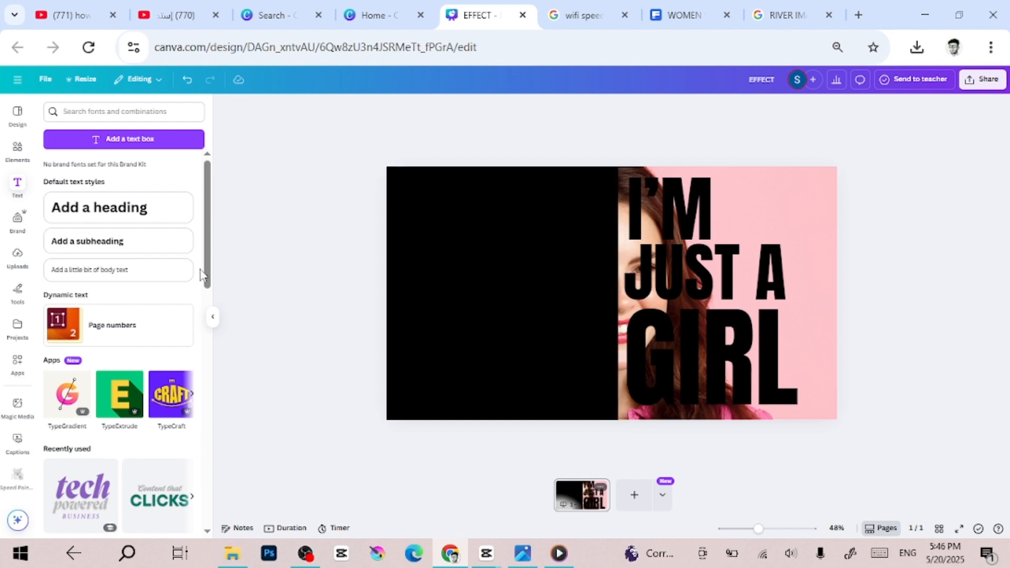
Add a square shape behind the text, enlarge it to cover the page area beside the black panel, and fill it white
click(19, 150)
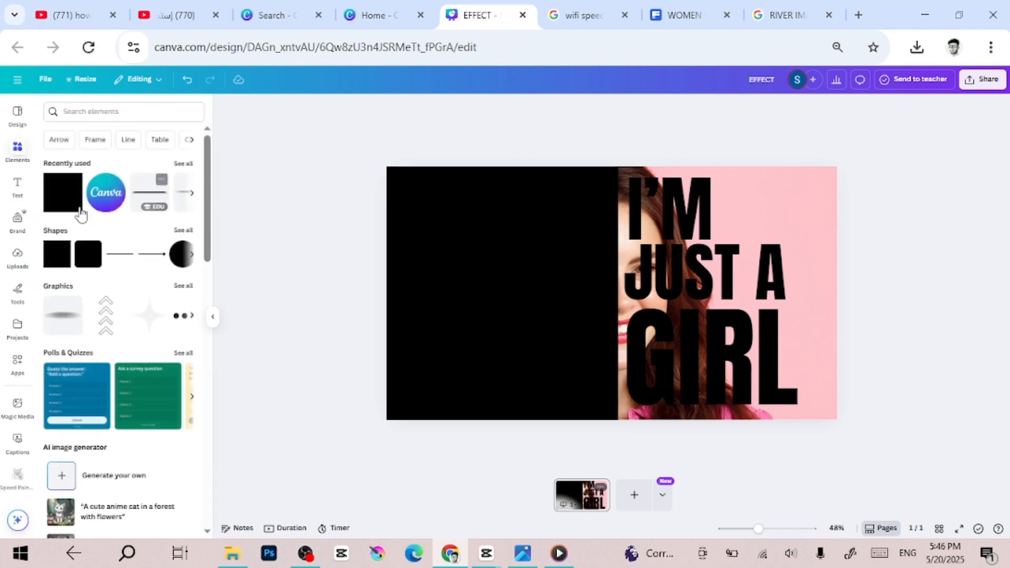
click(48, 200)
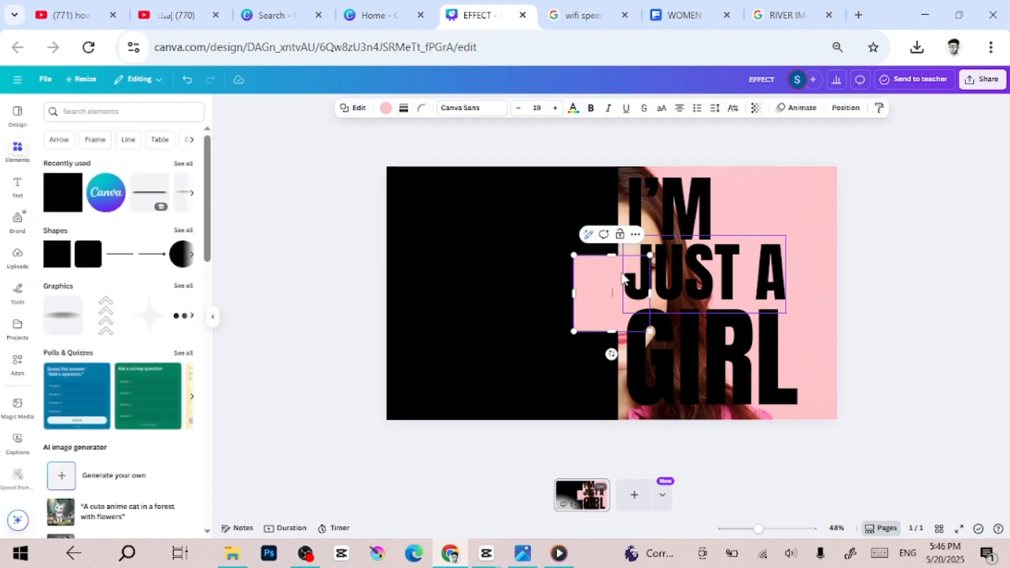
drag(589, 286, 633, 190)
drag(695, 239, 893, 434)
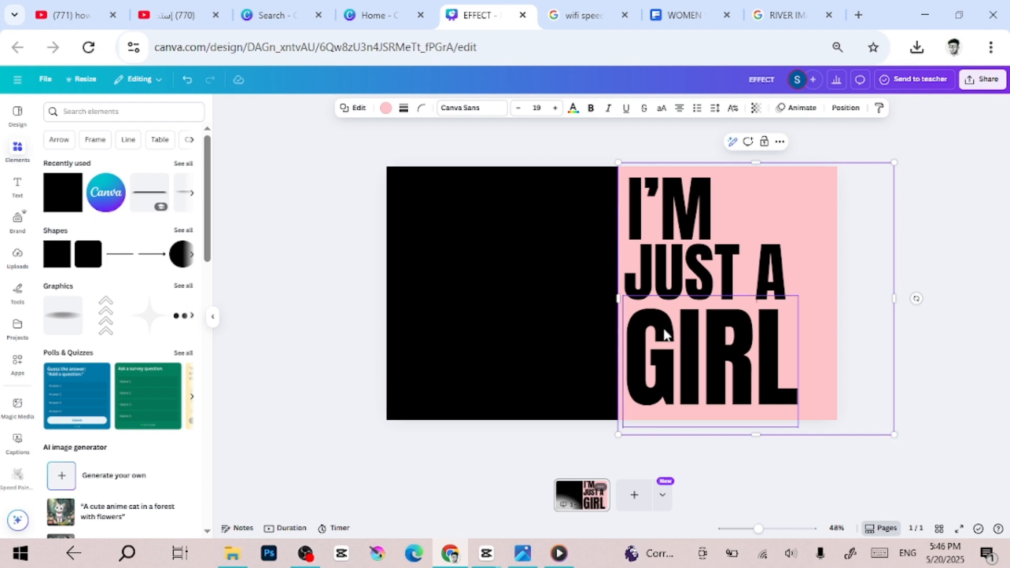
click(386, 108)
click(157, 183)
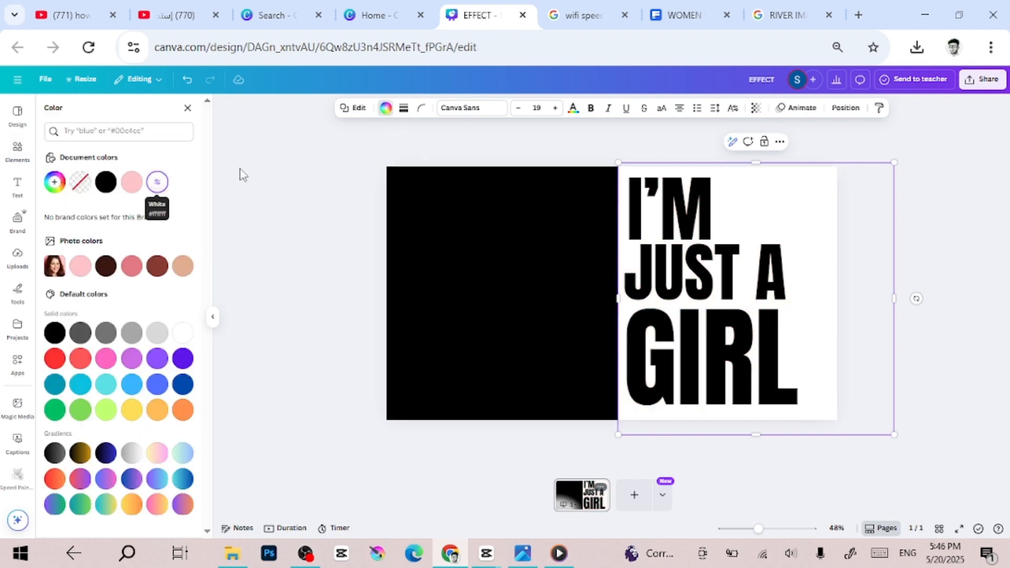
Nudge the JUST A line slightly downward between I'M and GIRL
click(654, 264)
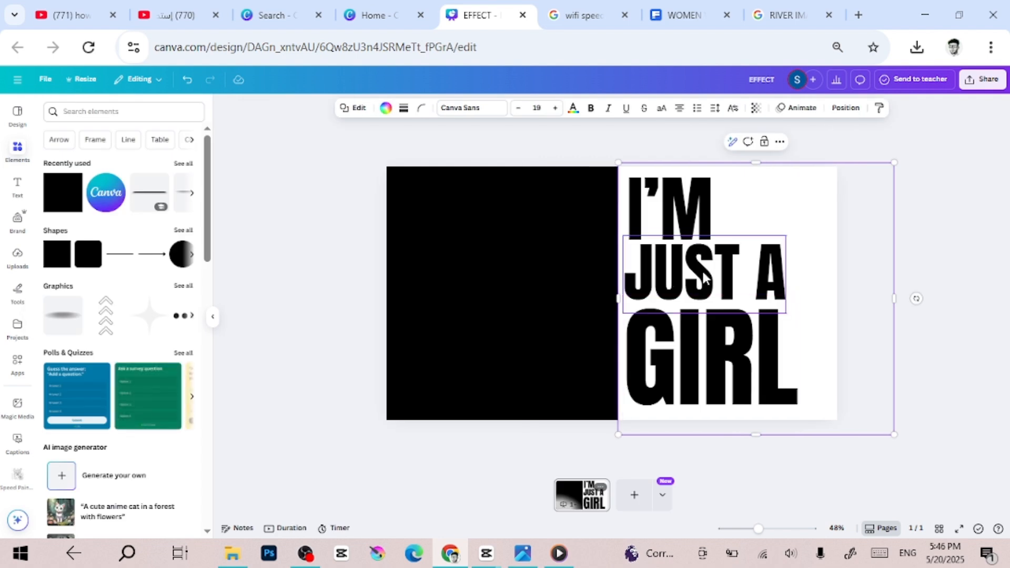
drag(708, 276, 708, 275)
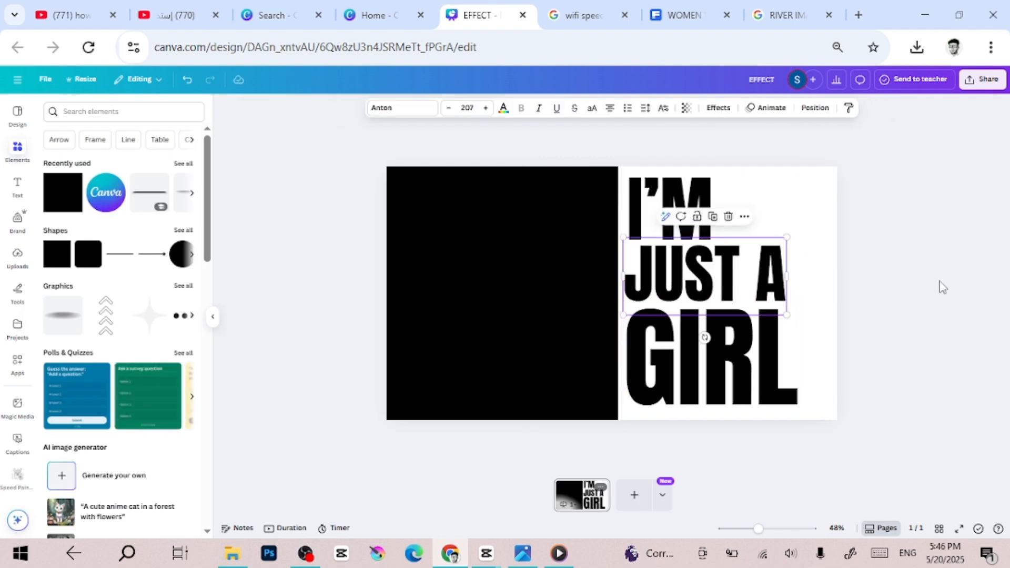
click(943, 287)
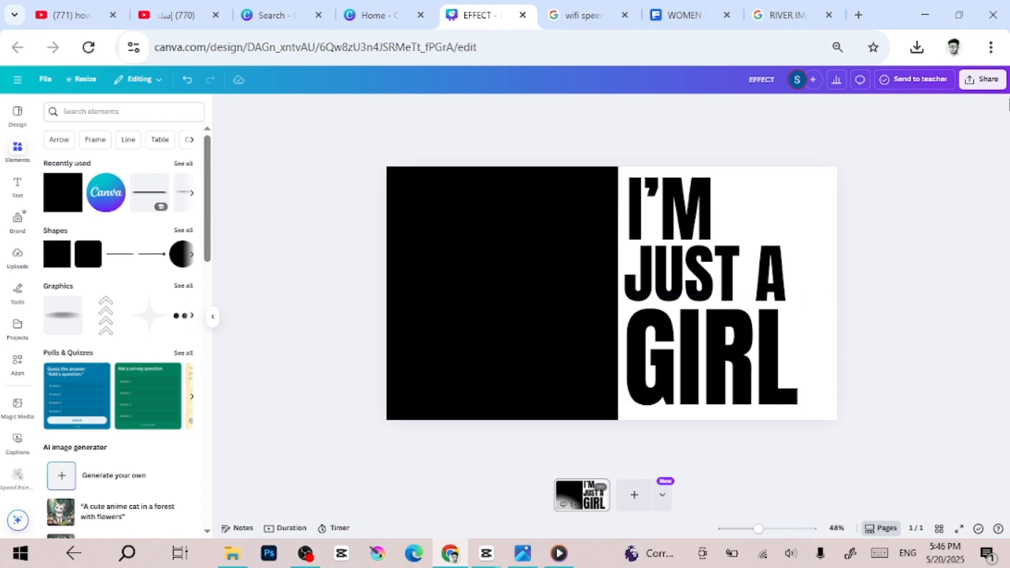
Download the design as a PNG file
click(987, 79)
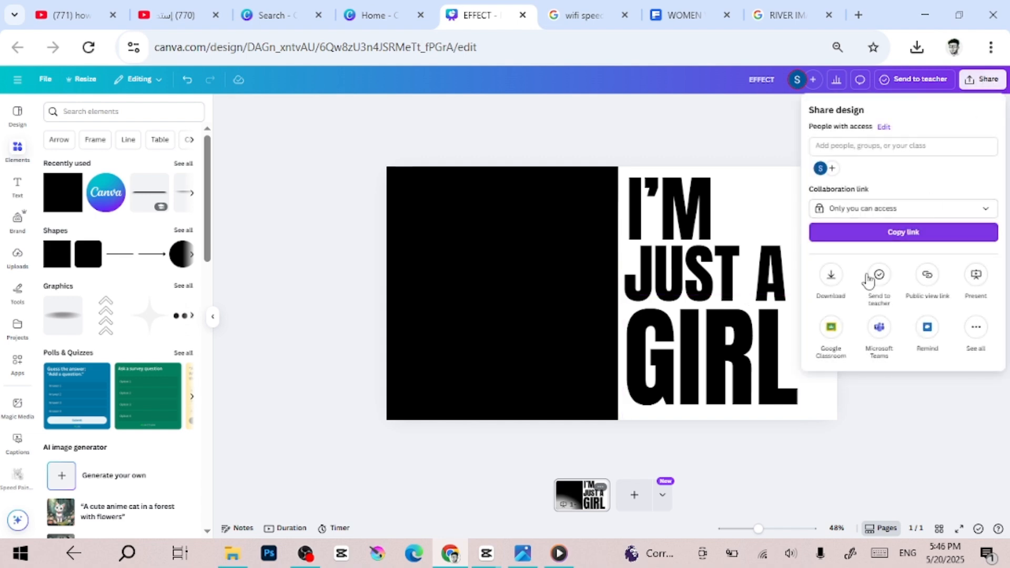
click(834, 280)
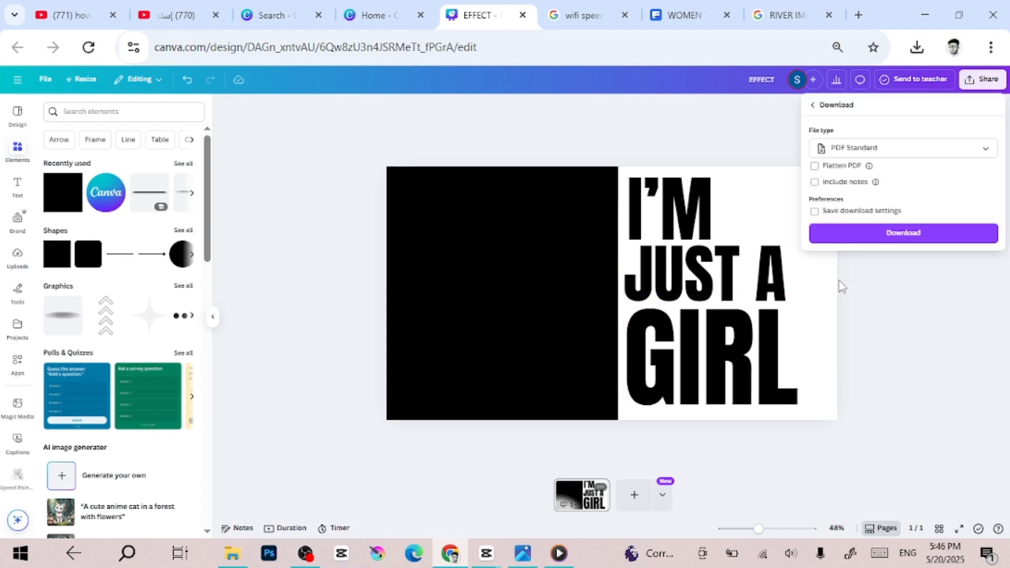
click(853, 148)
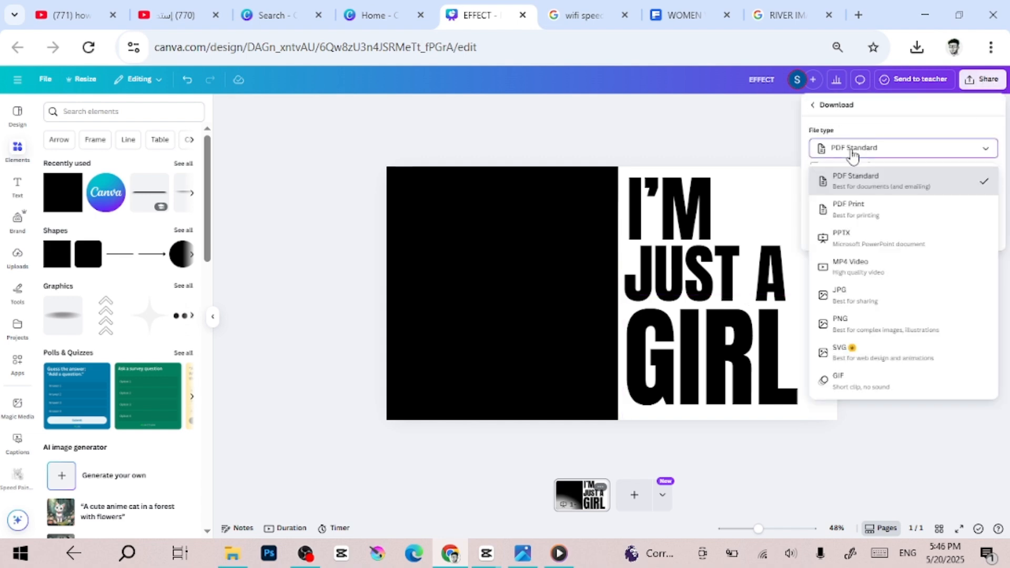
click(863, 323)
click(883, 305)
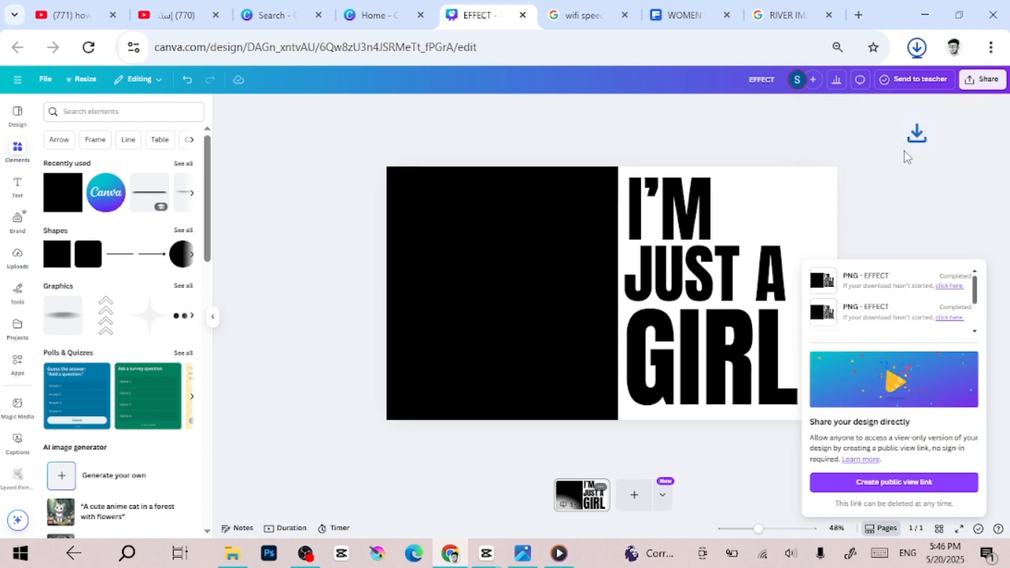
Delete the text lines, the black panel and the white shape, keeping only the portrait photo on the page
click(908, 156)
drag(850, 205, 473, 434)
key(Delete)
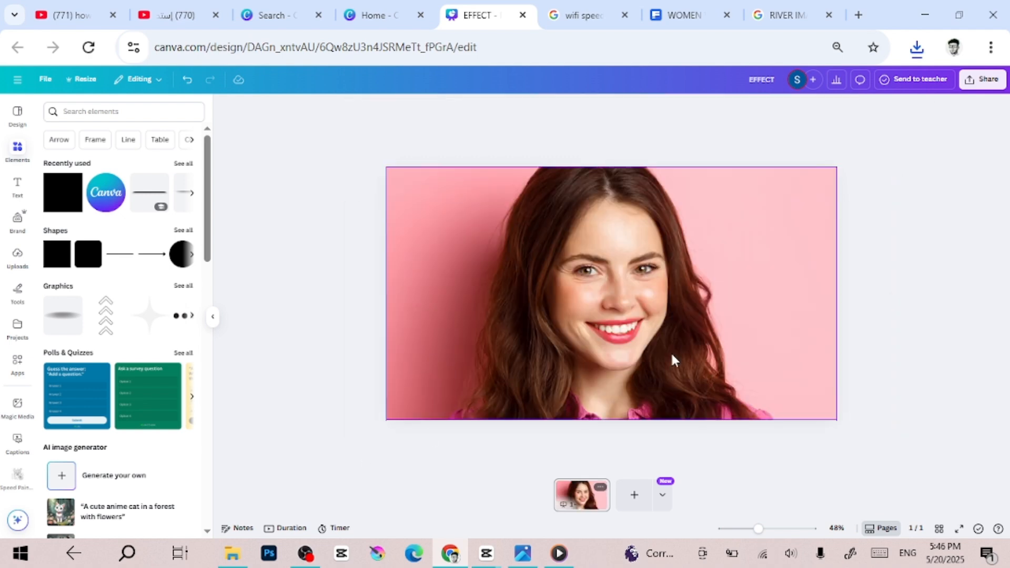
Place the downloaded EFFECT (6).png from the browser's recent downloads onto the page over the portrait photo
click(917, 48)
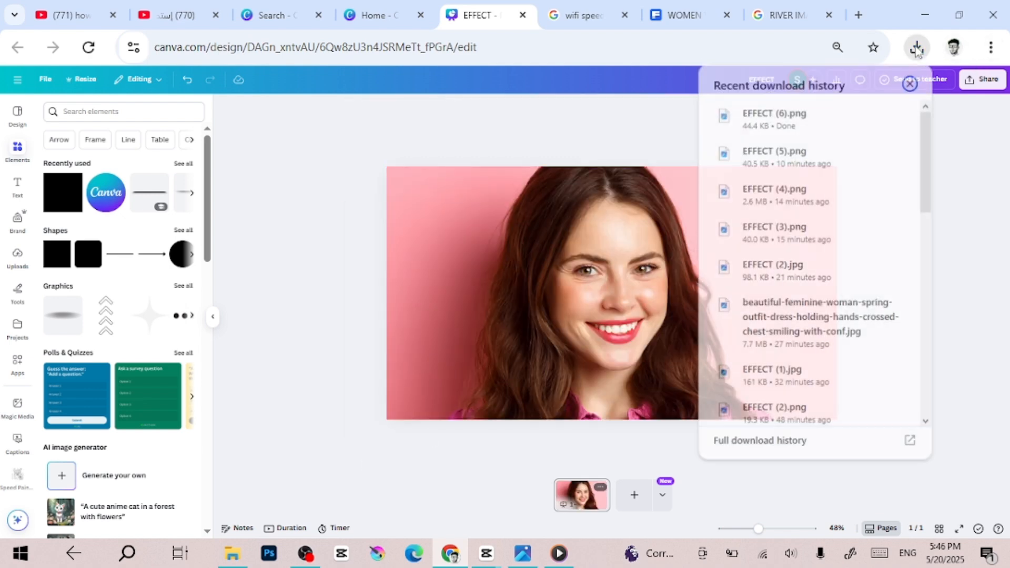
drag(777, 126, 542, 284)
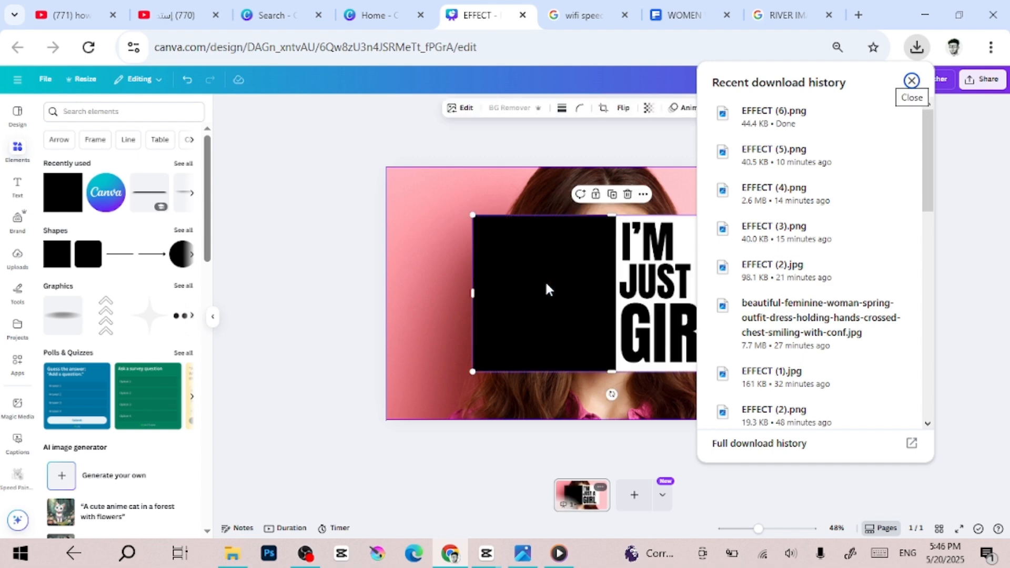
click(354, 279)
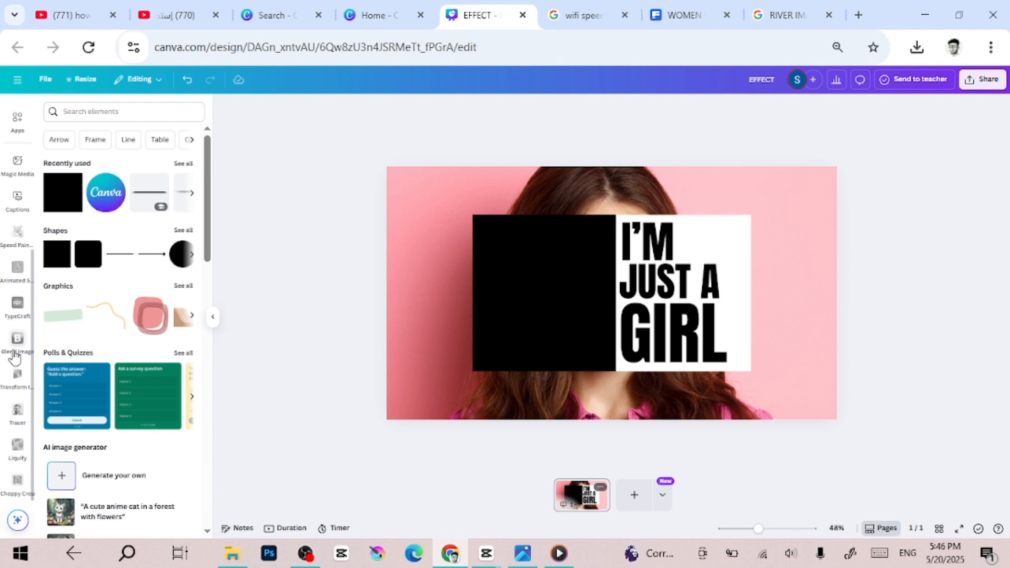
With the Blend Image app, blend the text image as top layer over the portrait as bottom layer in Screen mode and add the result
scroll(17, 369, down, 1)
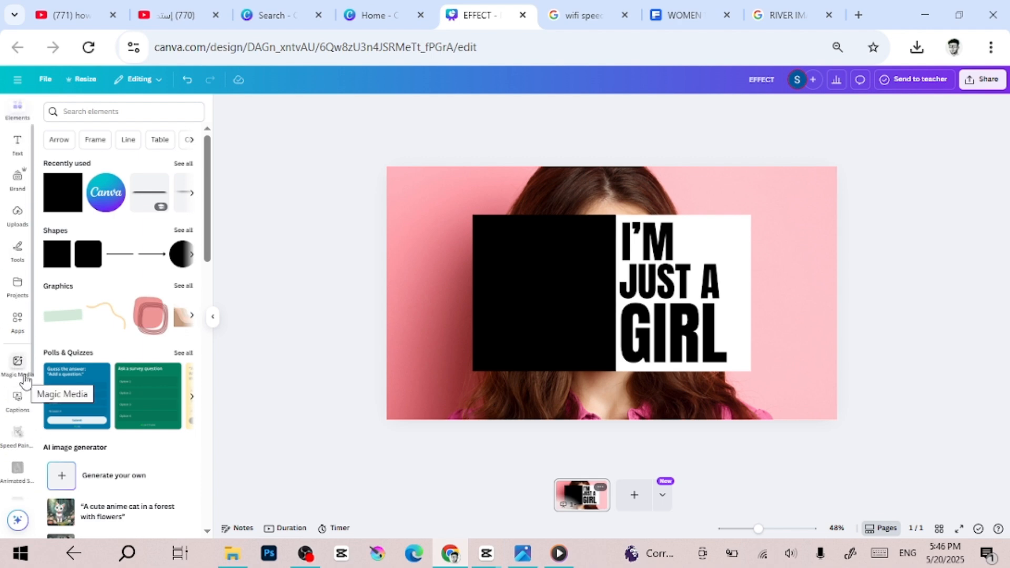
click(18, 321)
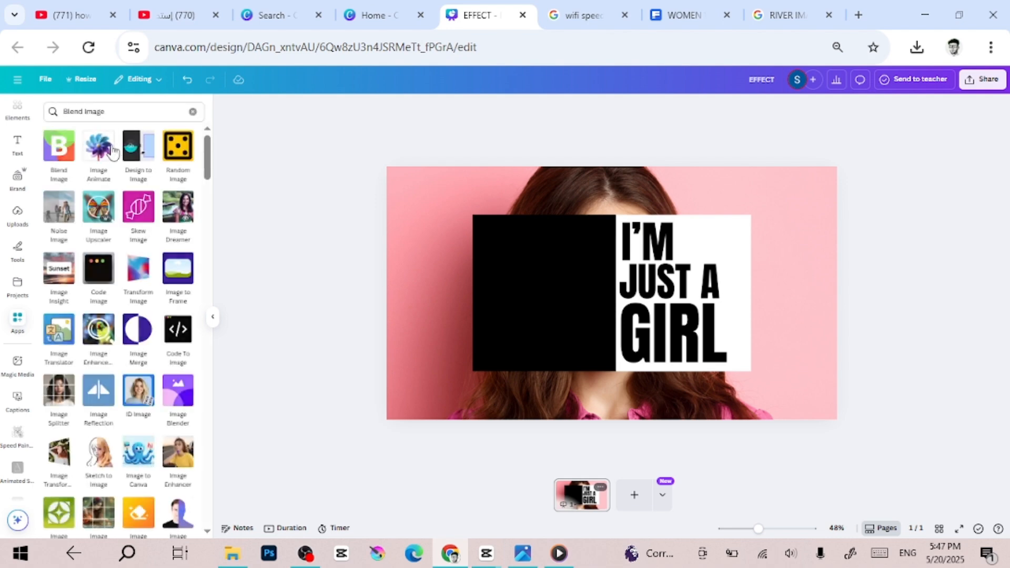
click(56, 147)
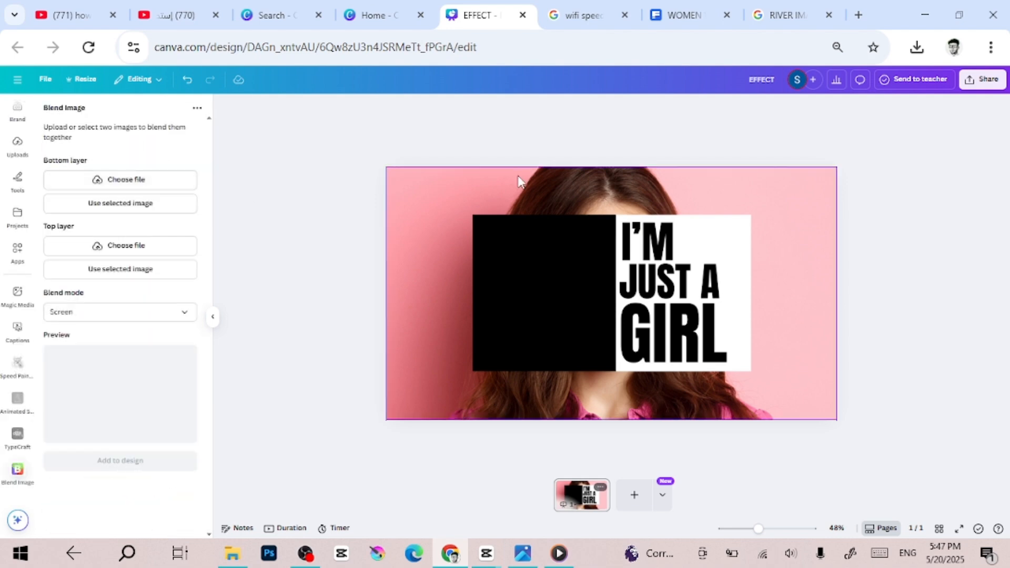
click(649, 283)
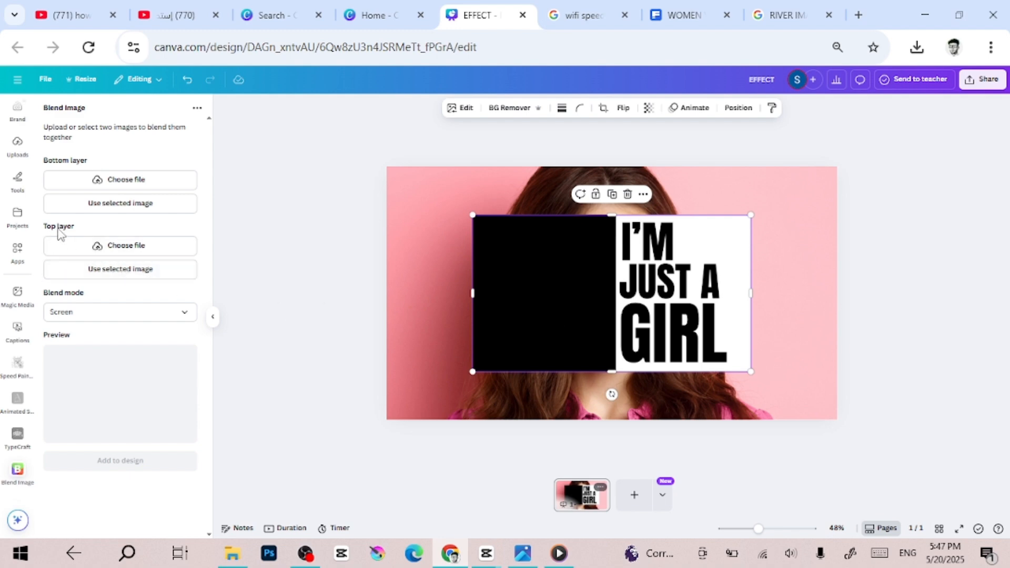
click(110, 270)
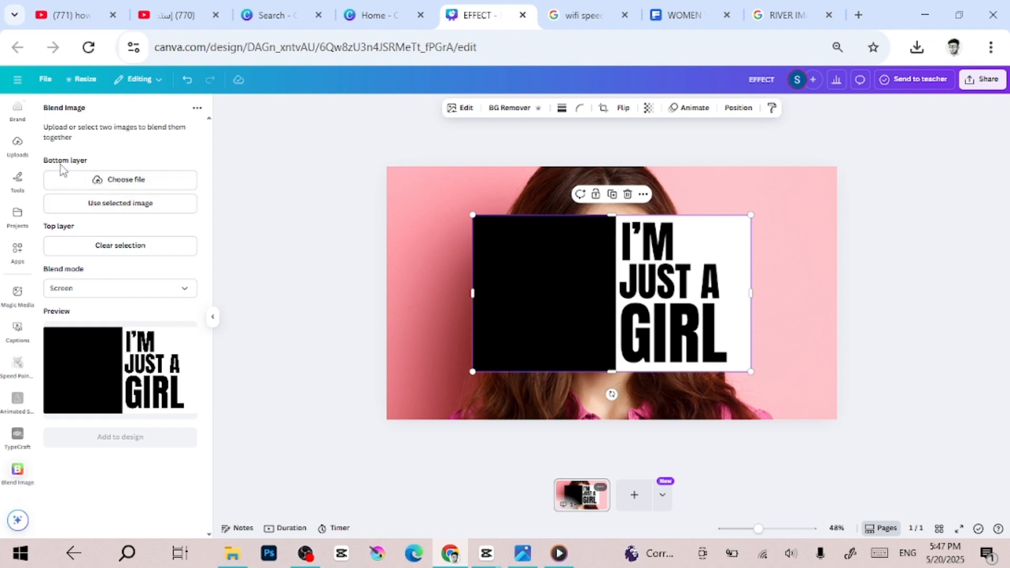
click(402, 217)
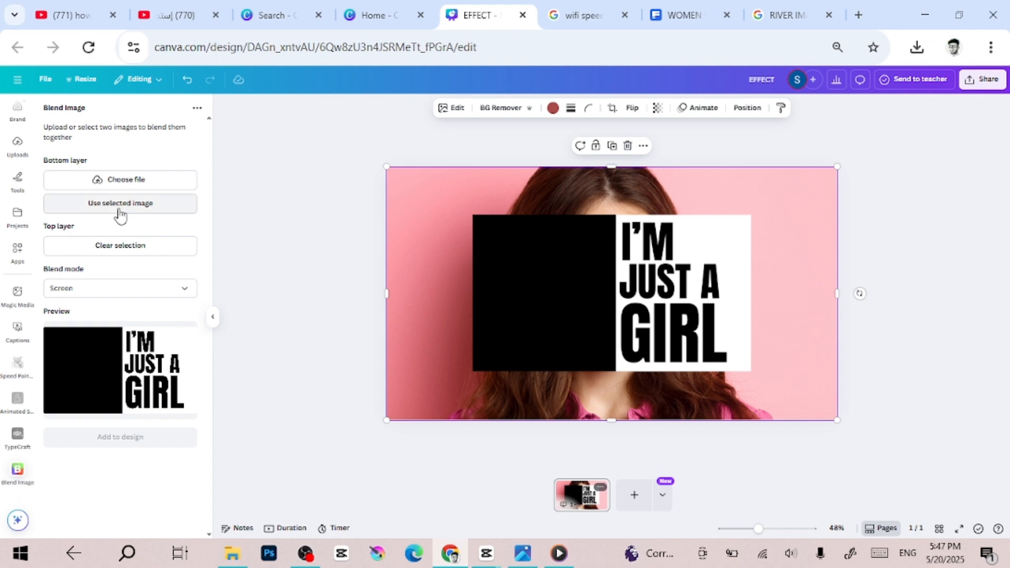
click(93, 207)
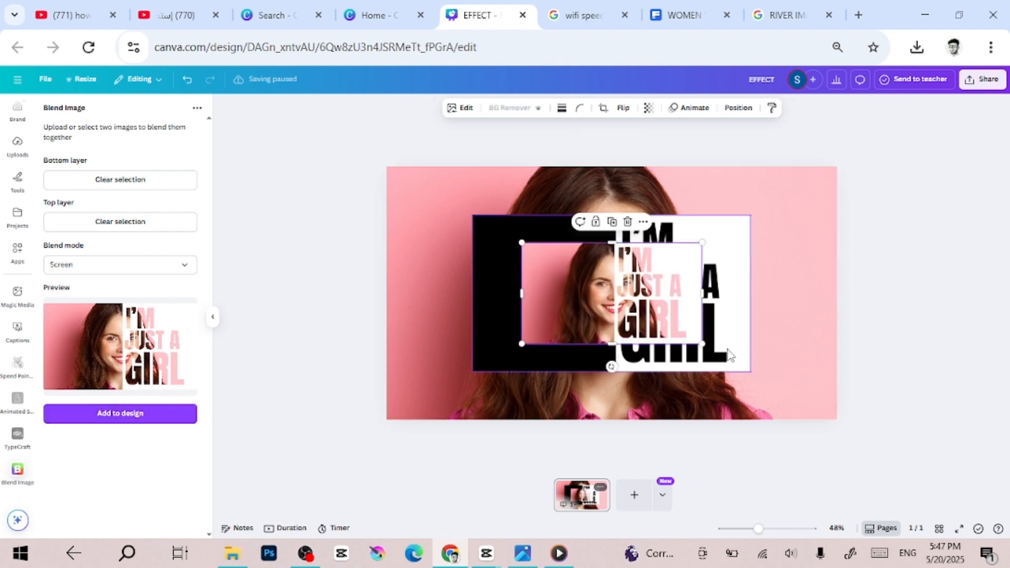
Enlarge the blended image until it covers the whole page
drag(708, 347, 845, 396)
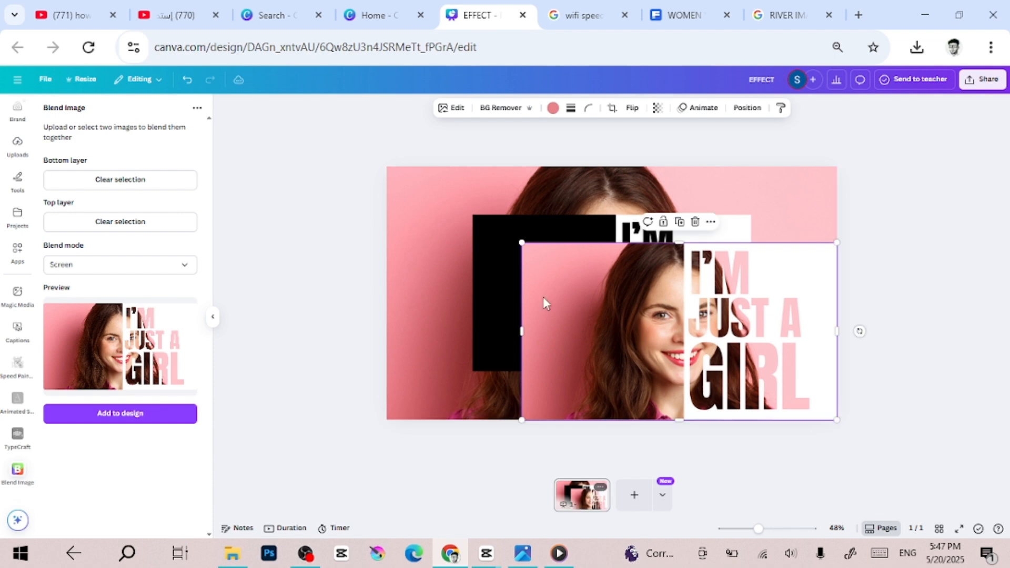
drag(399, 193, 378, 186)
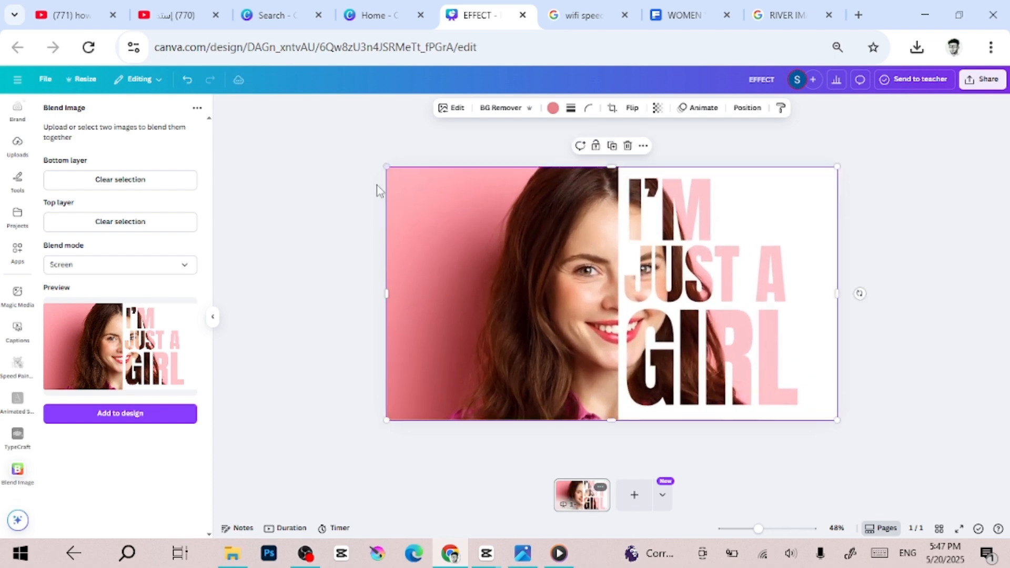
click(324, 234)
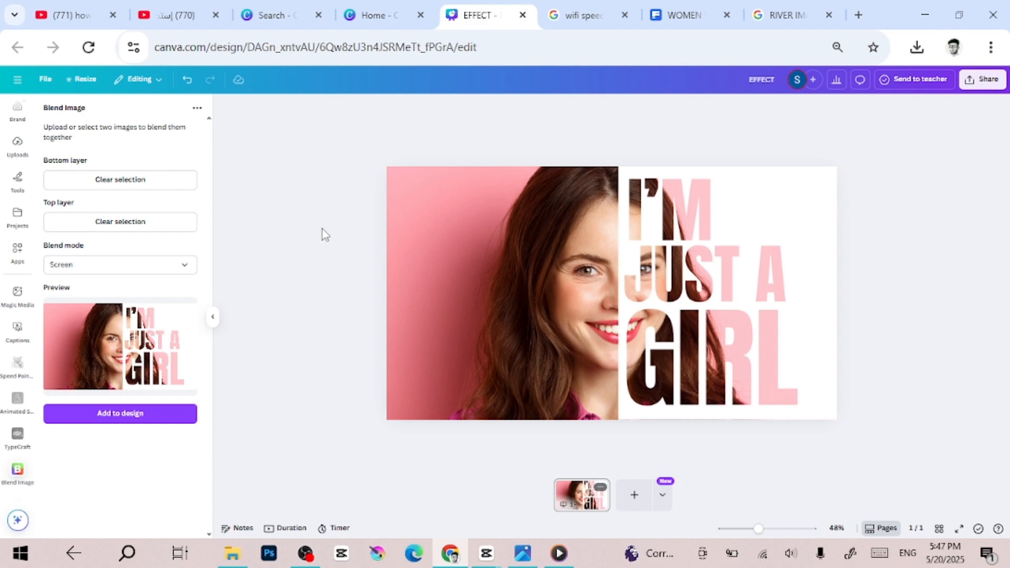